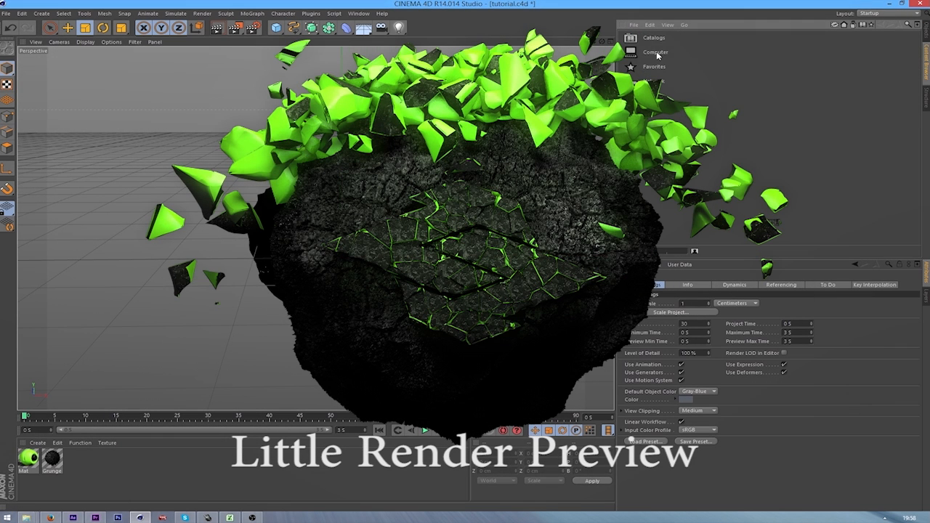
Browse the edit folder on drive C to the material pack library, locate Grunge Displaced, and show the scene's Grunge material settings.
double_click(657, 56)
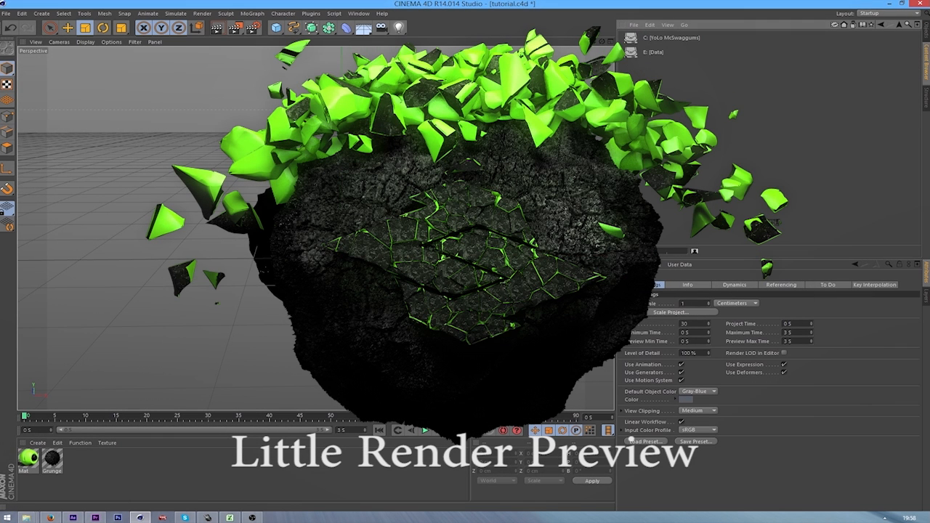
double_click(672, 40)
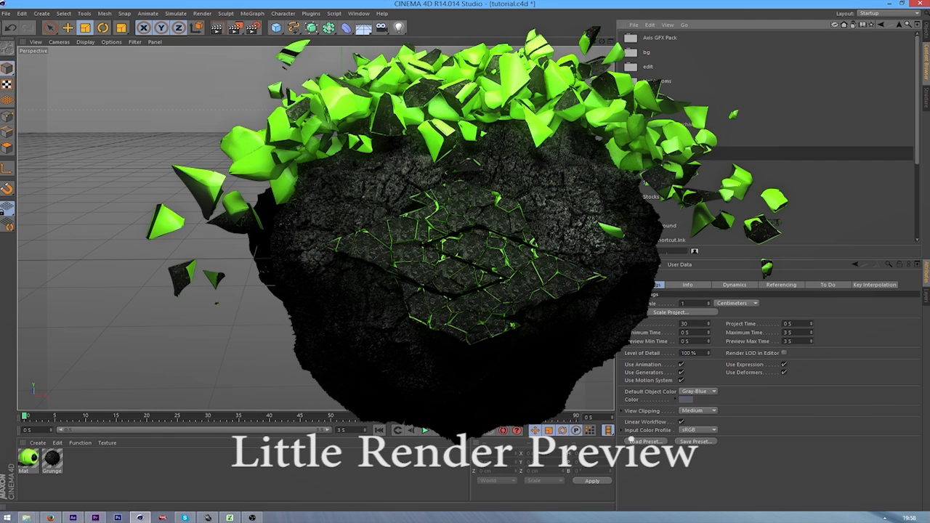
double_click(673, 69)
double_click(661, 84)
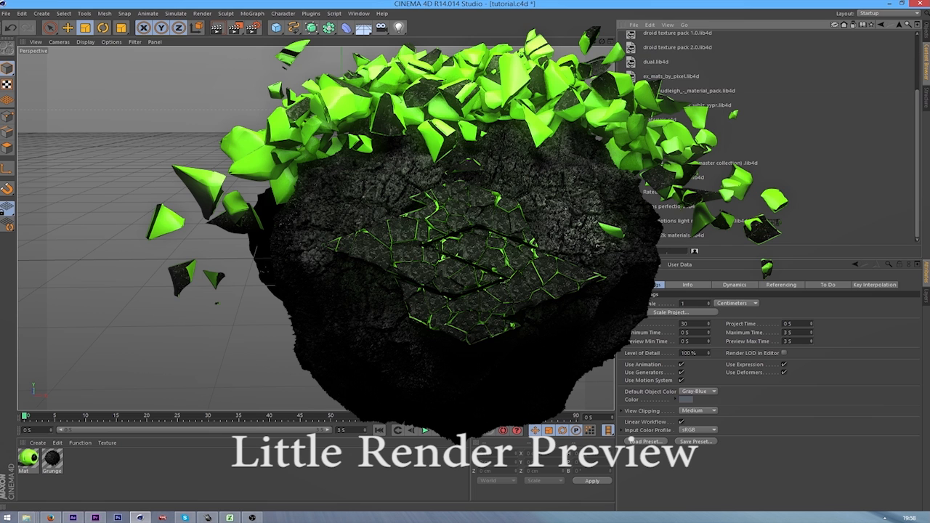
click(667, 91)
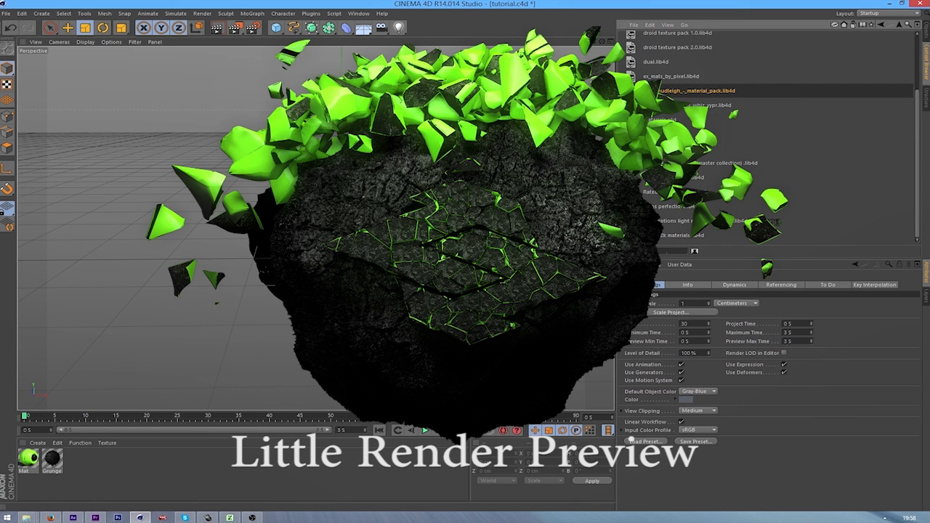
double_click(667, 91)
double_click(644, 77)
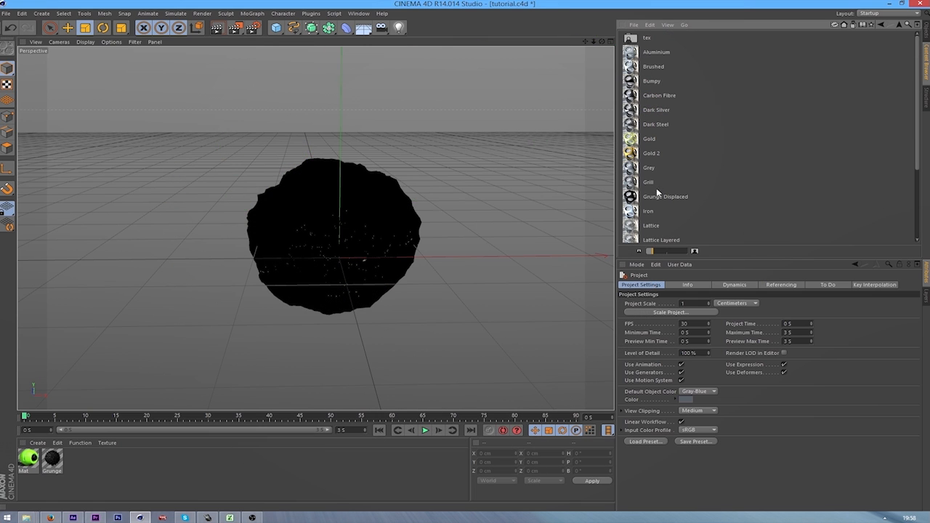
click(657, 195)
click(51, 458)
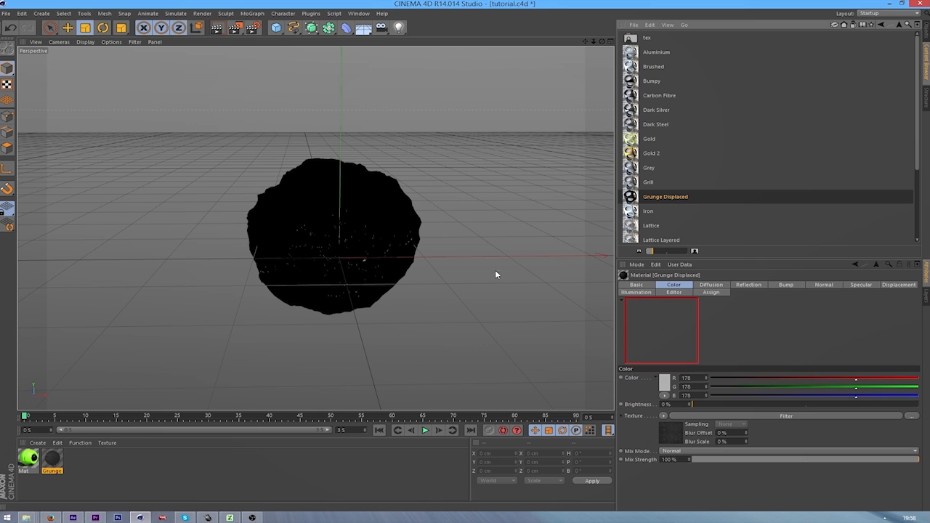
Add an omni light in front of the logo at about Z -56.8 cm with Shadow Maps (Soft).
click(926, 33)
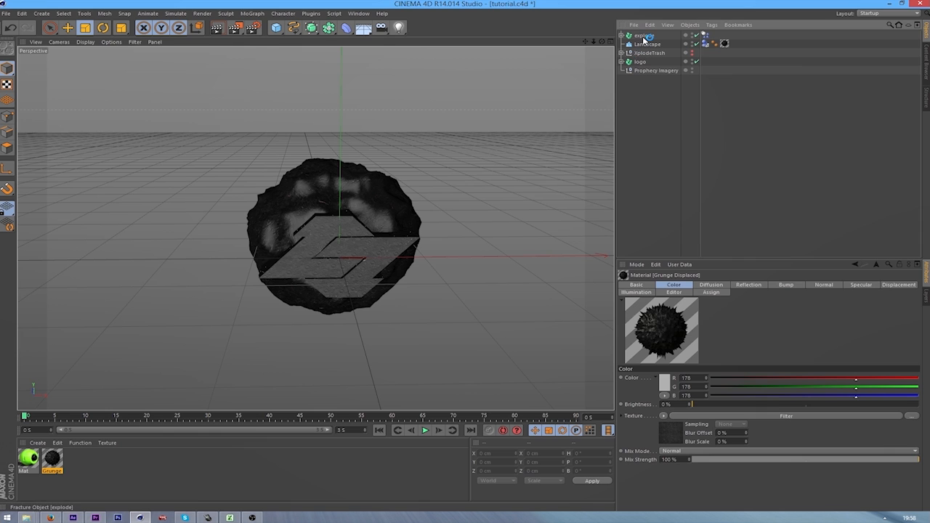
click(398, 27)
click(66, 29)
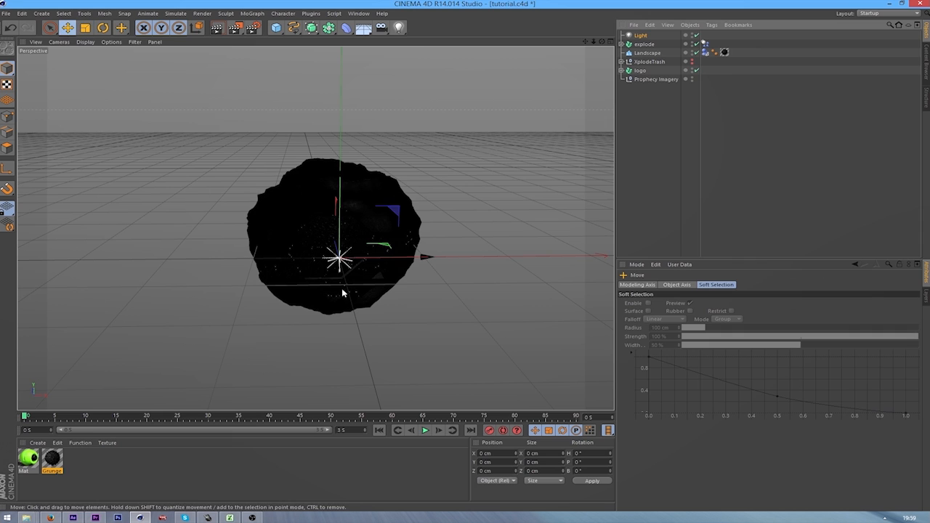
drag(338, 255, 347, 248)
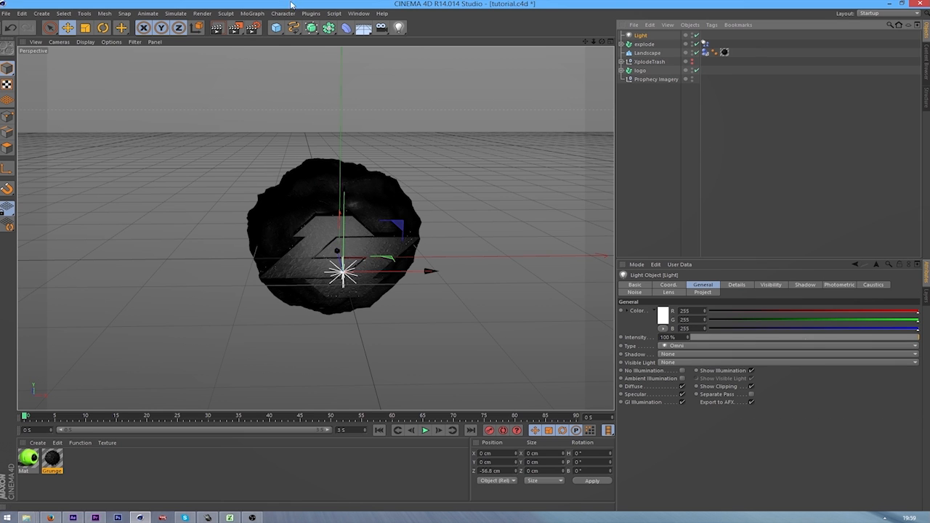
click(685, 353)
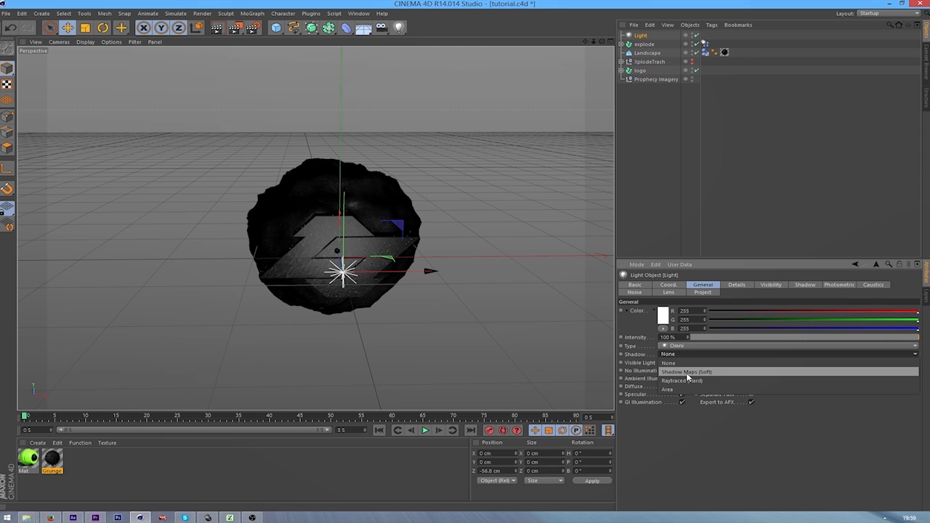
click(687, 373)
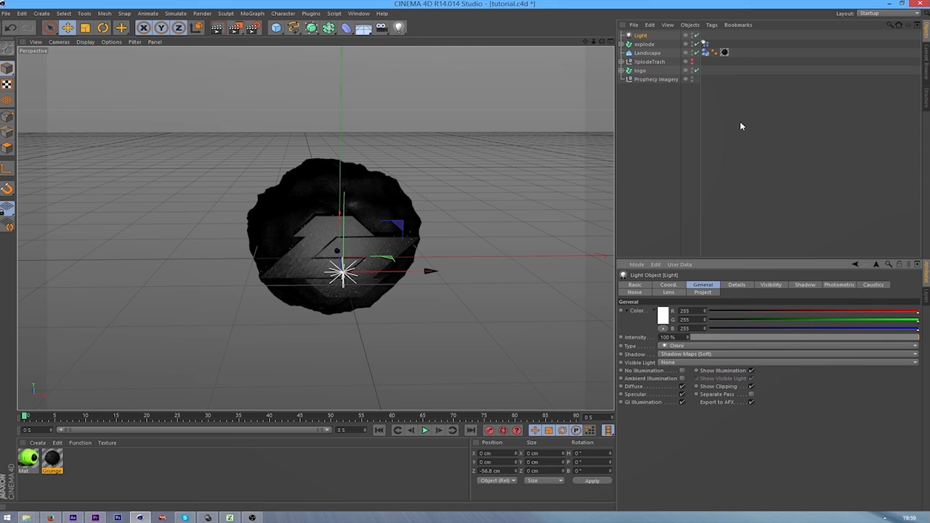
Put the light inside a MoGraph Cloner and set the cloner to Radial mode.
click(242, 16)
click(716, 151)
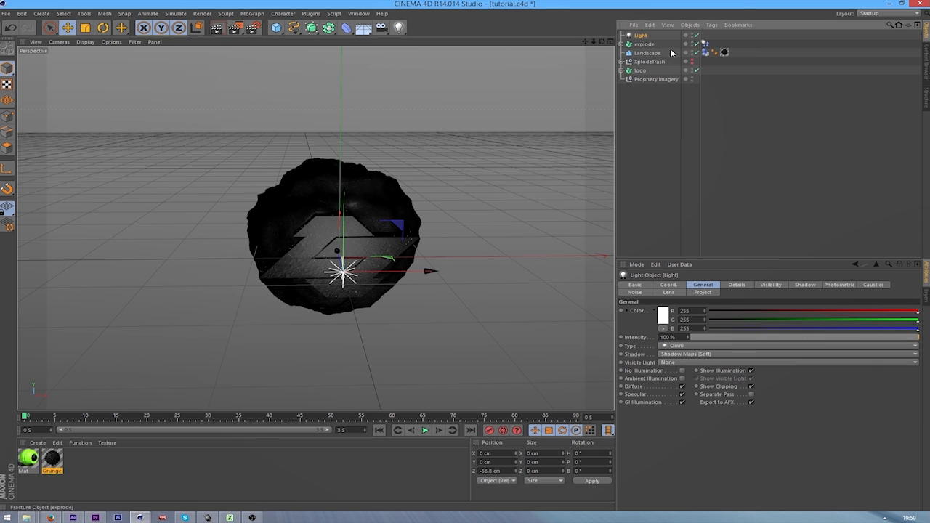
click(252, 13)
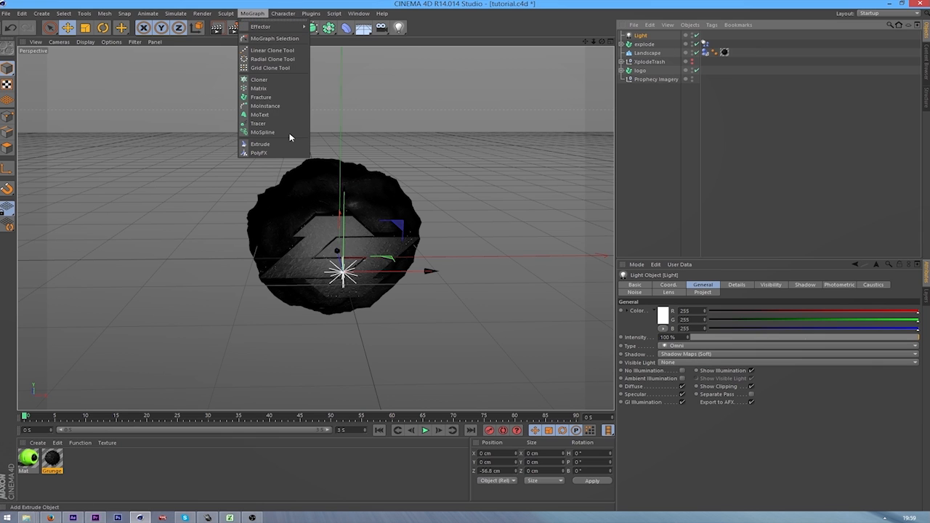
alt+click(259, 79)
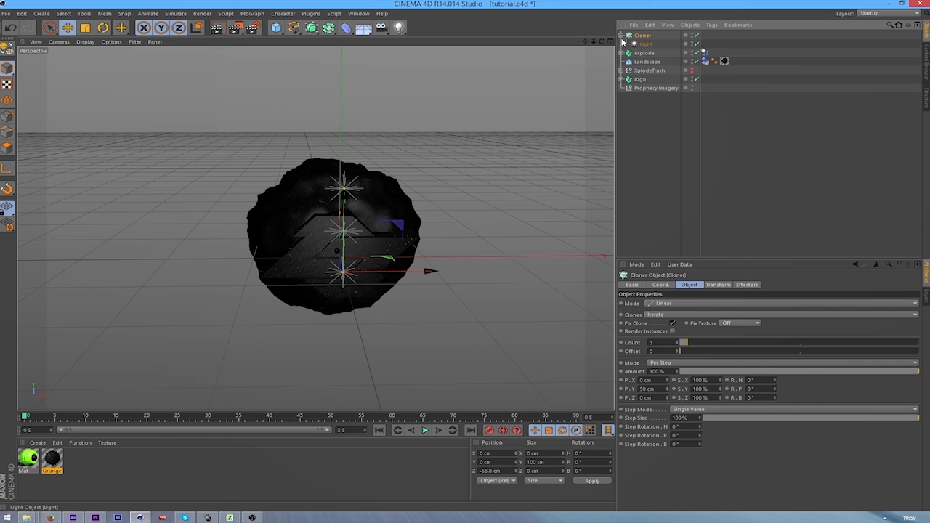
click(646, 44)
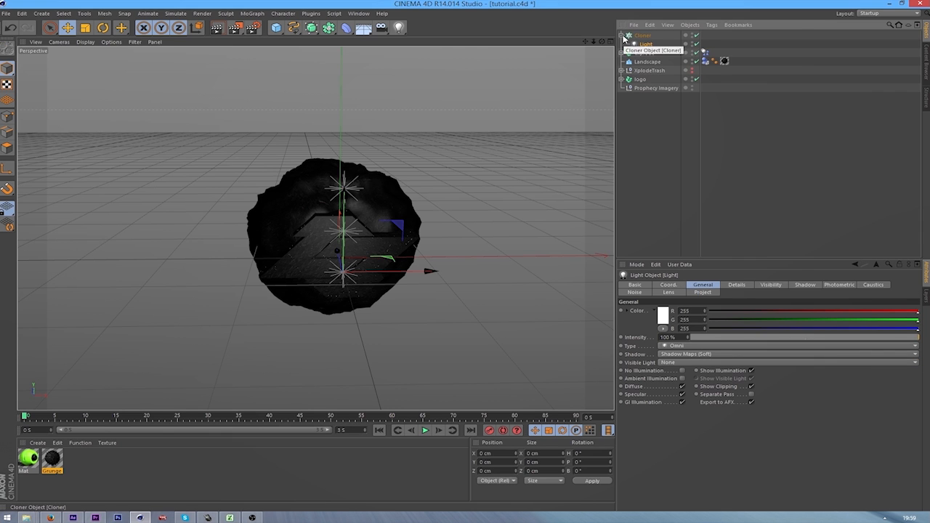
click(623, 35)
click(642, 35)
click(675, 303)
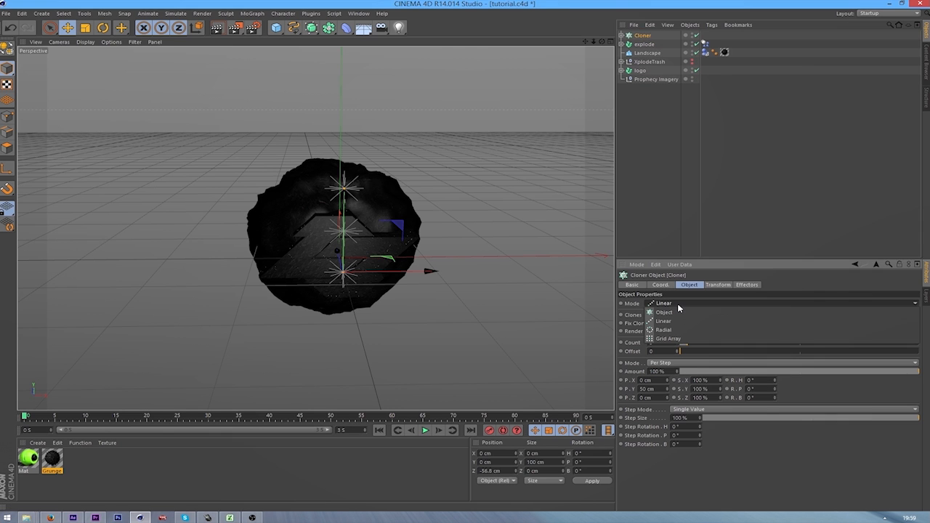
click(670, 331)
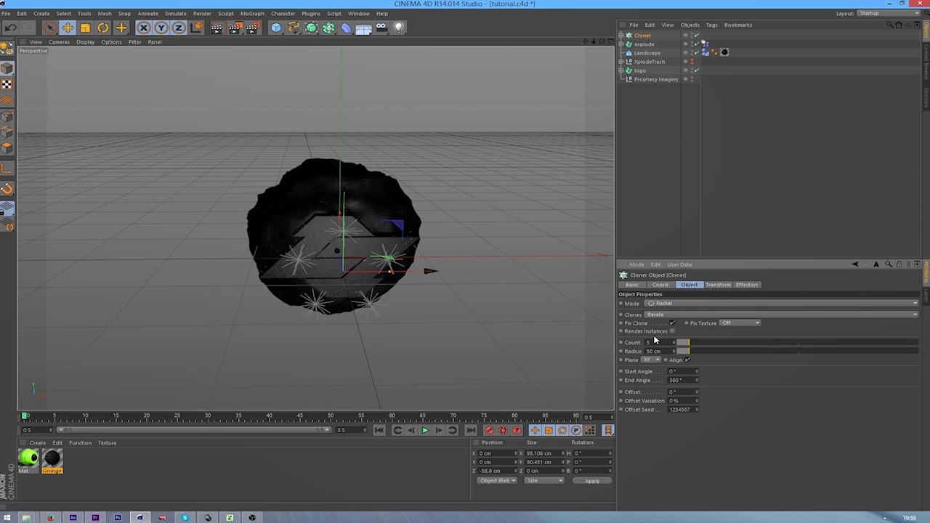
Set the light cloner's count to 7 and enlarge its radius until the ring is about 197 cm wide.
mouse_move(689, 354)
mouse_down()
mouse_move(717, 349)
mouse_move(696, 349)
mouse_up()
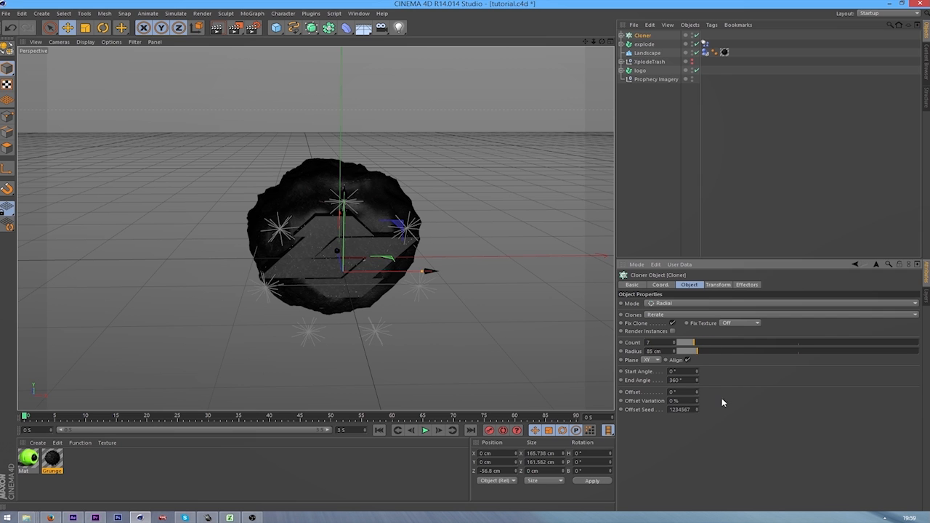
click(699, 231)
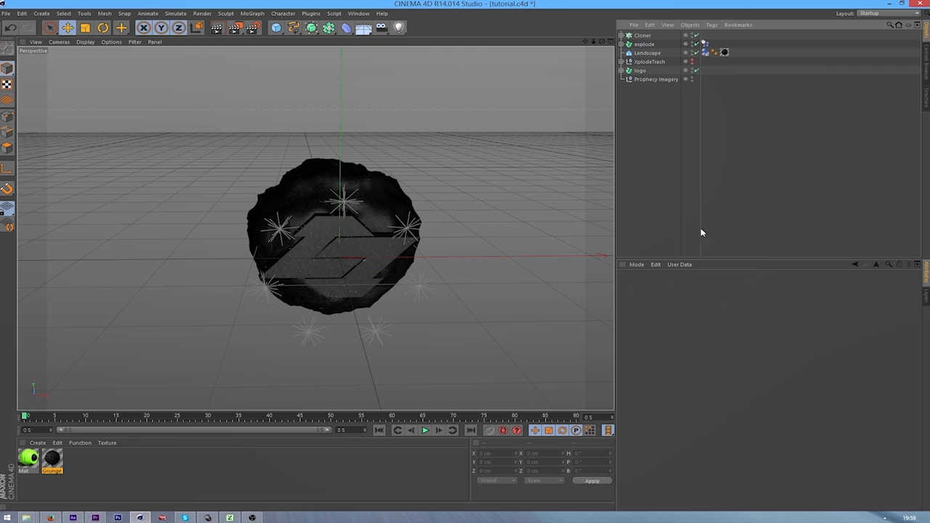
click(642, 35)
drag(708, 351, 702, 385)
Set the light cloner's pitch rotation to 90° and raise it to about Y 133 cm.
click(654, 286)
drag(759, 312, 554, 258)
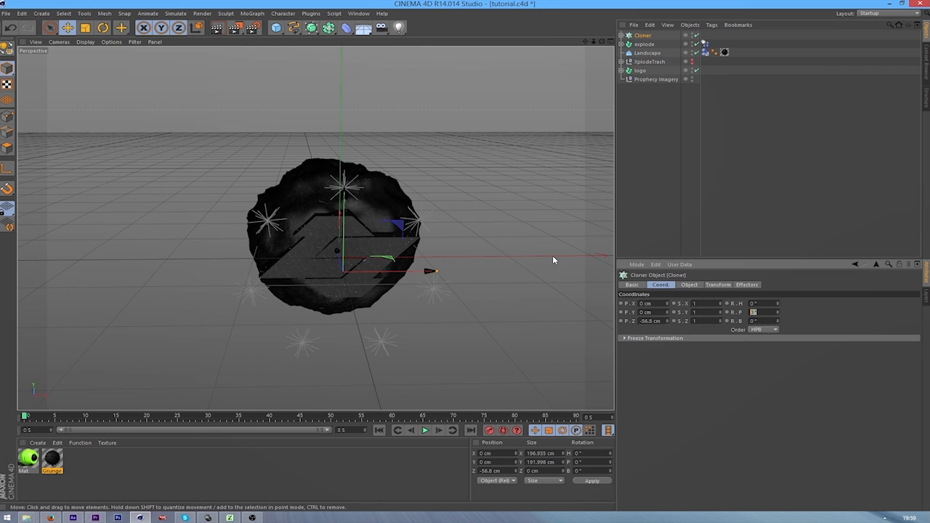
text(90)
key(Return)
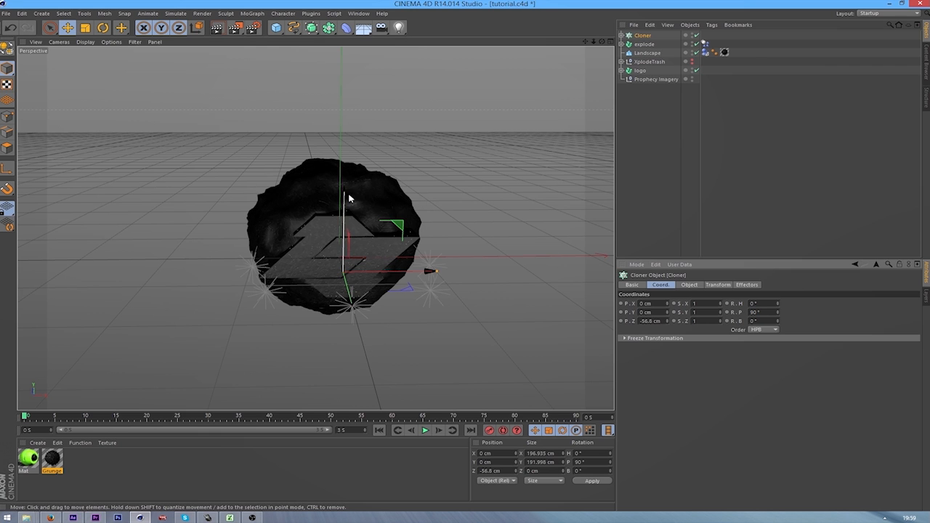
drag(348, 197, 362, 79)
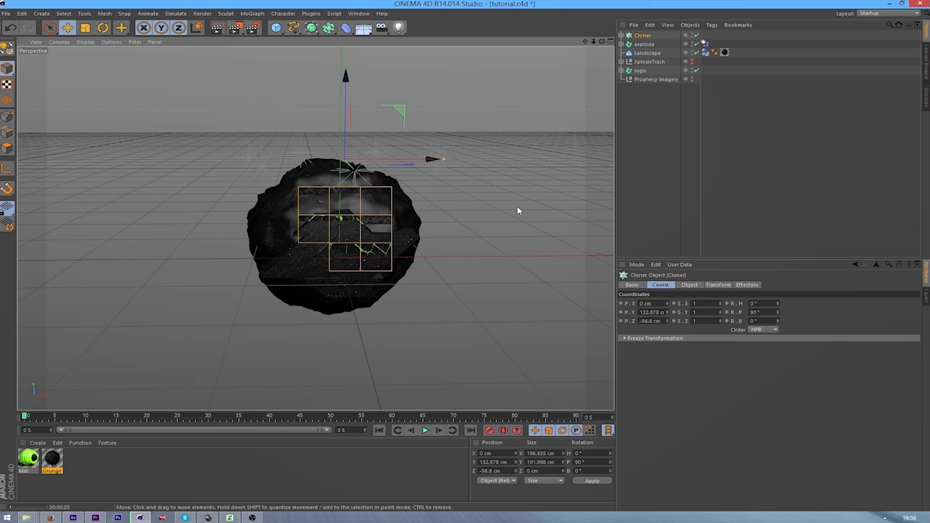
click(696, 215)
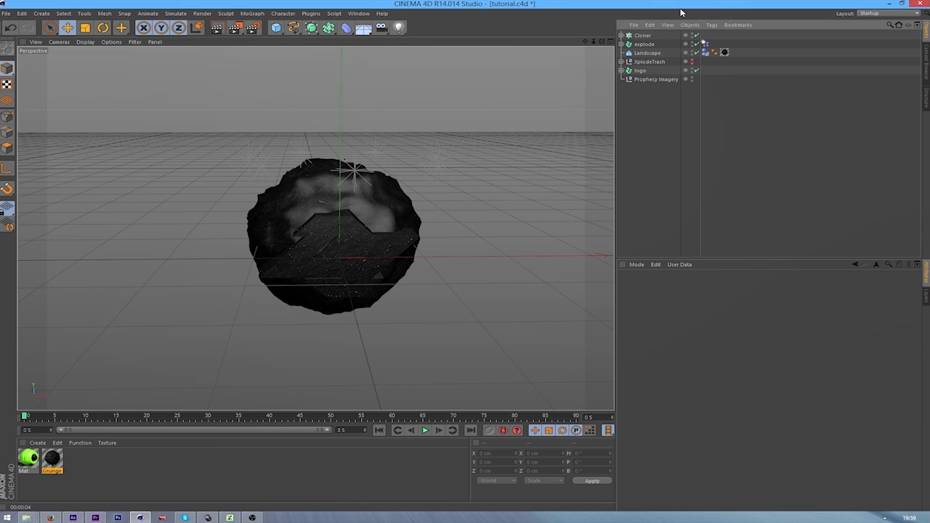
Raise the light cloner further above the rock to about Y 253 cm and slightly adjust its position.
click(621, 36)
click(643, 36)
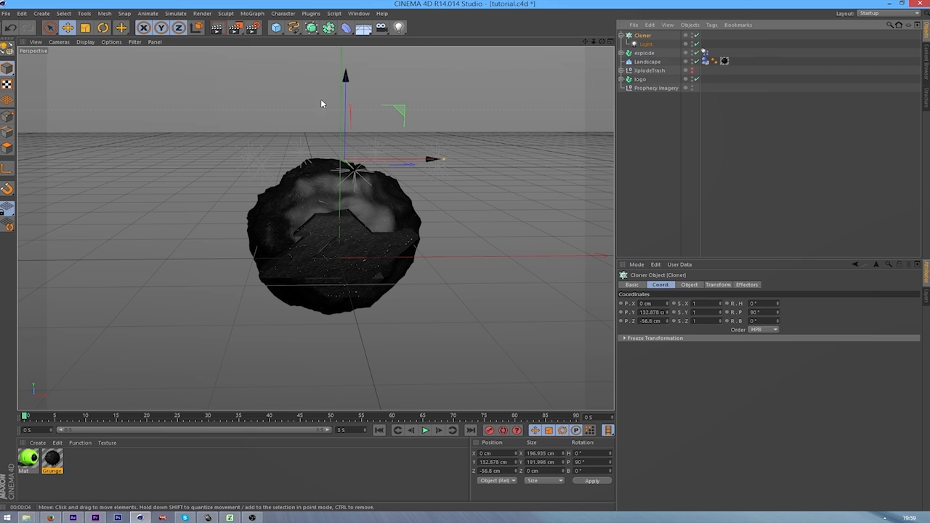
drag(351, 70, 352, 23)
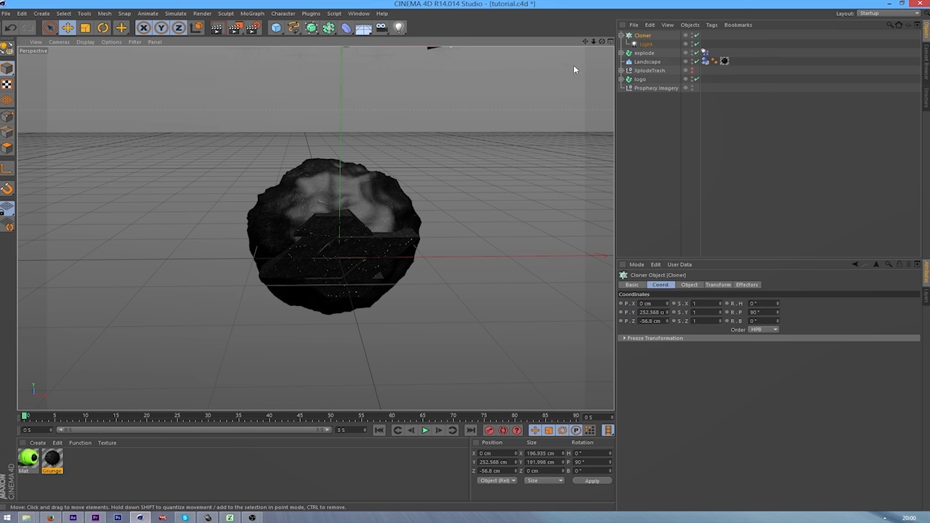
scroll(317, 227, down, 4)
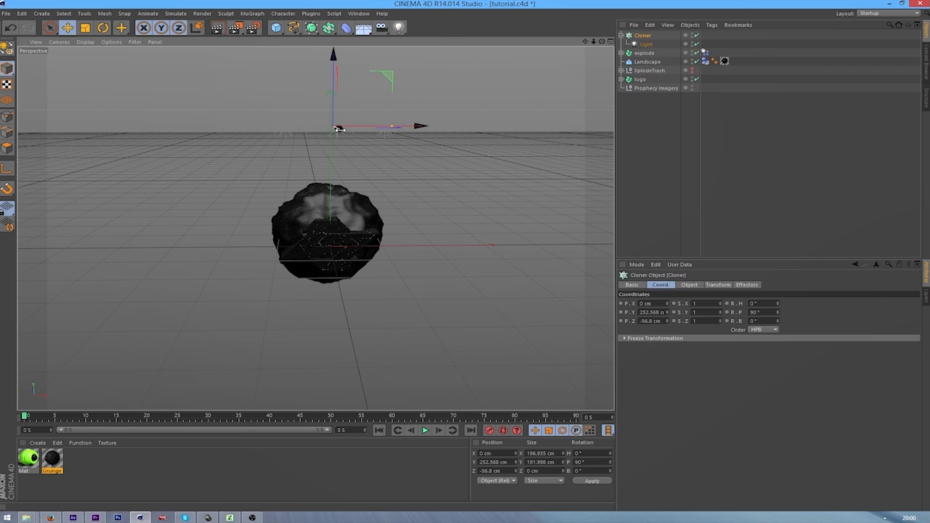
drag(339, 130, 361, 141)
click(539, 74)
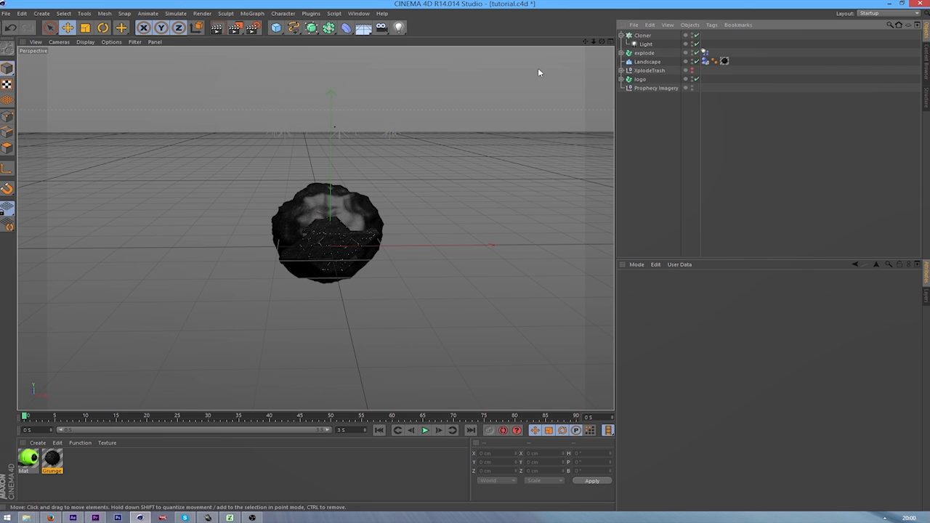
Add the Ambient Occlusion effect to the render settings and render a preview of the view.
click(252, 29)
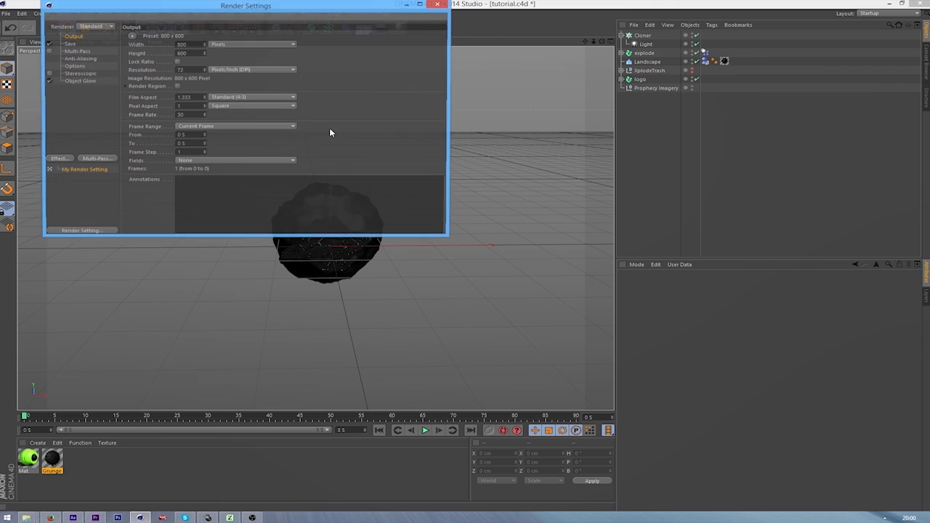
click(56, 162)
click(114, 216)
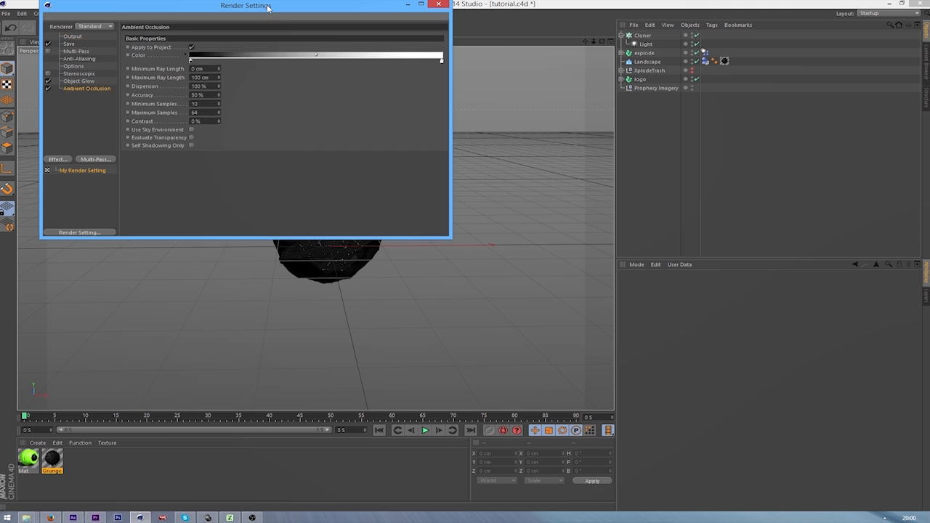
drag(267, 7, 456, 126)
click(245, 280)
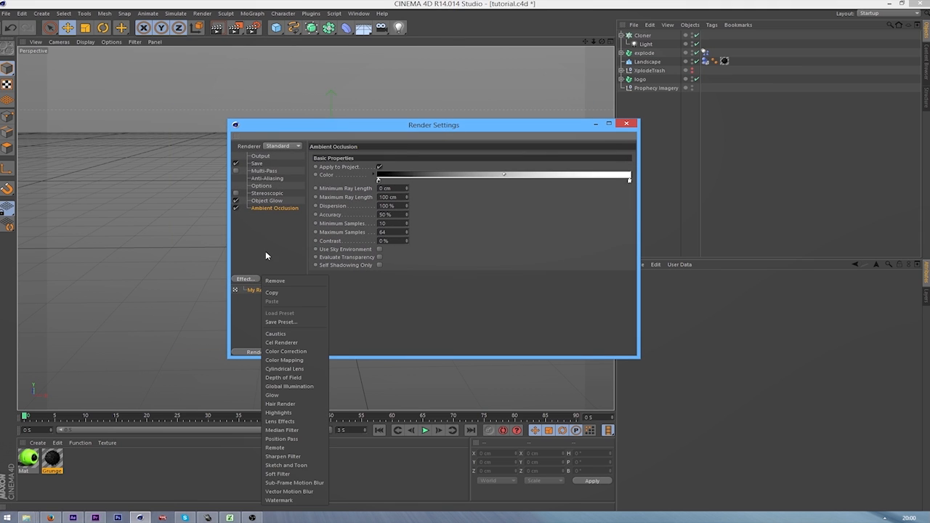
click(265, 251)
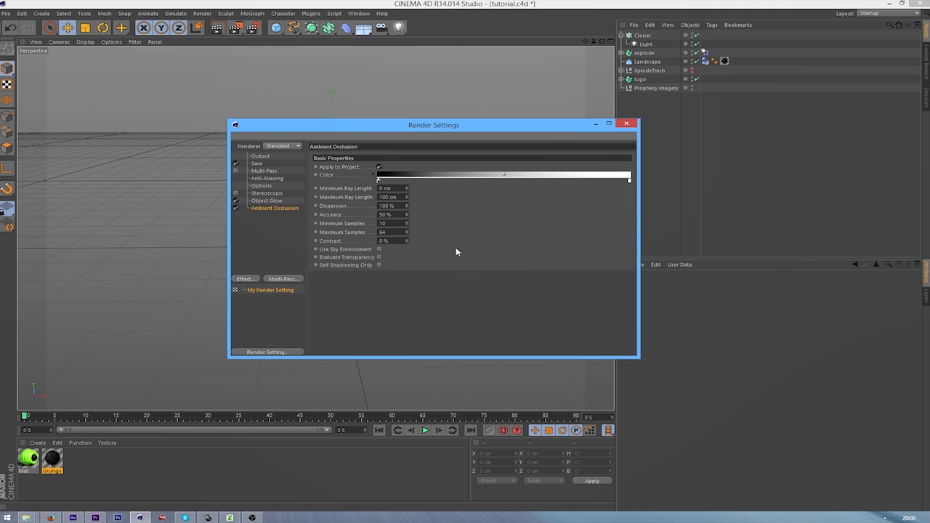
click(628, 124)
key(ctrl+r)
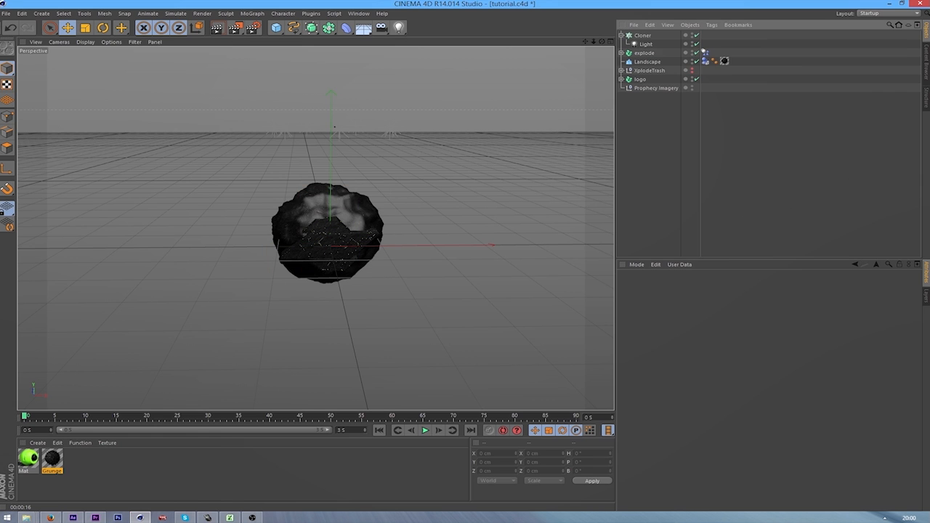
Look through the available material libraries, including ex_mats_by_pixel.lib4d and materialize_v1_-_by_whiz_vypr.lib4d.
click(926, 67)
scroll(737, 125, down, 3)
scroll(736, 125, up, 3)
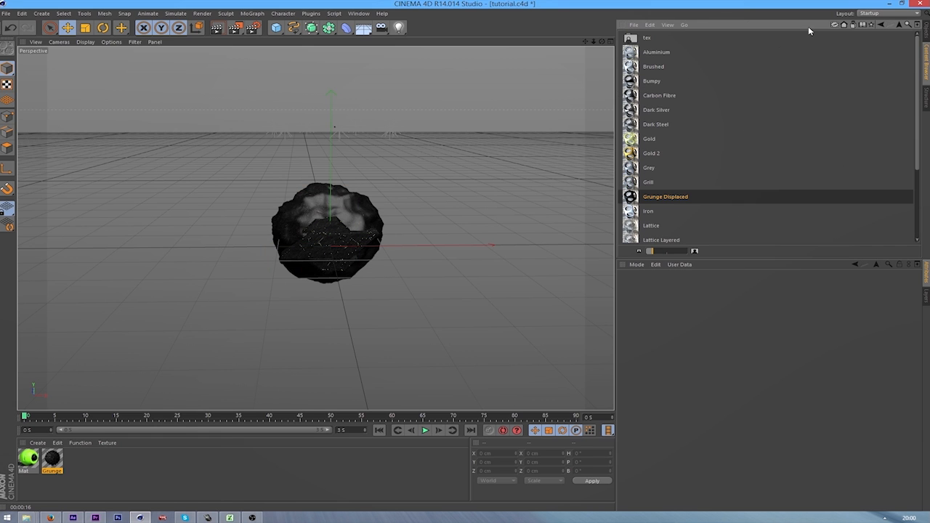
click(885, 26)
click(669, 106)
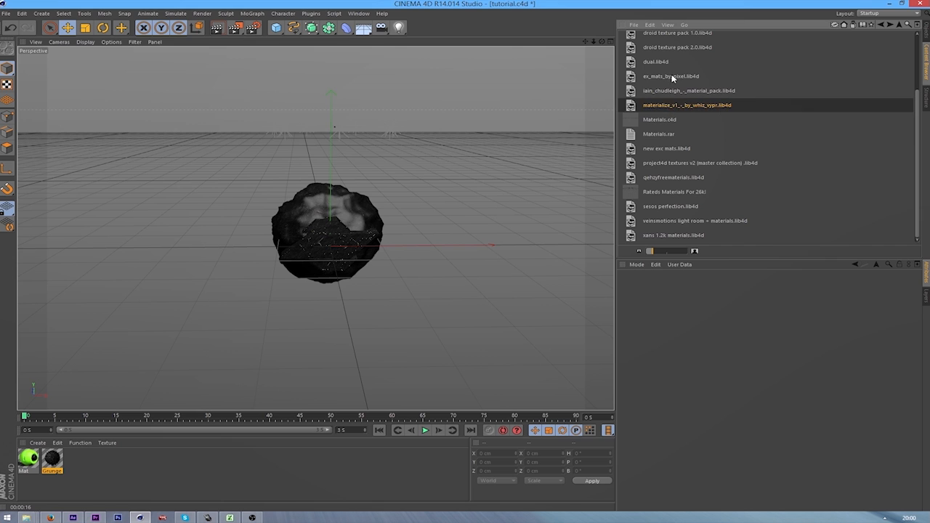
click(670, 77)
click(669, 109)
click(684, 78)
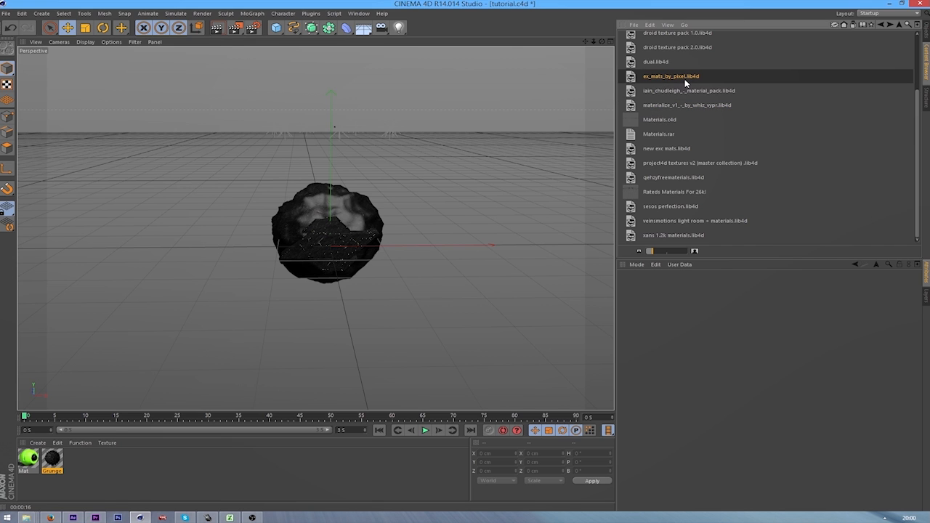
Apply the best rock material from the Rocks folder of ex_mats_by_pixel.lib4d to the Landscape object and render a preview.
double_click(684, 78)
double_click(650, 80)
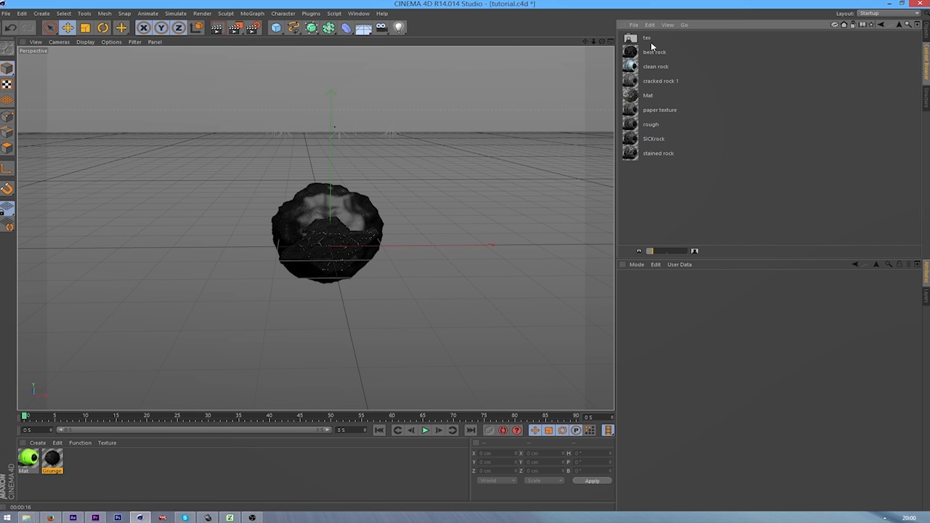
double_click(653, 52)
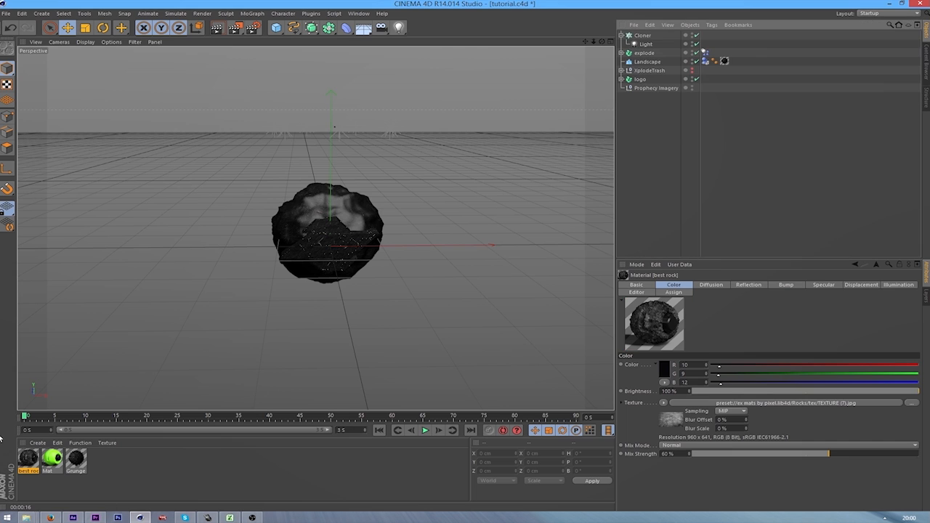
drag(26, 459, 732, 65)
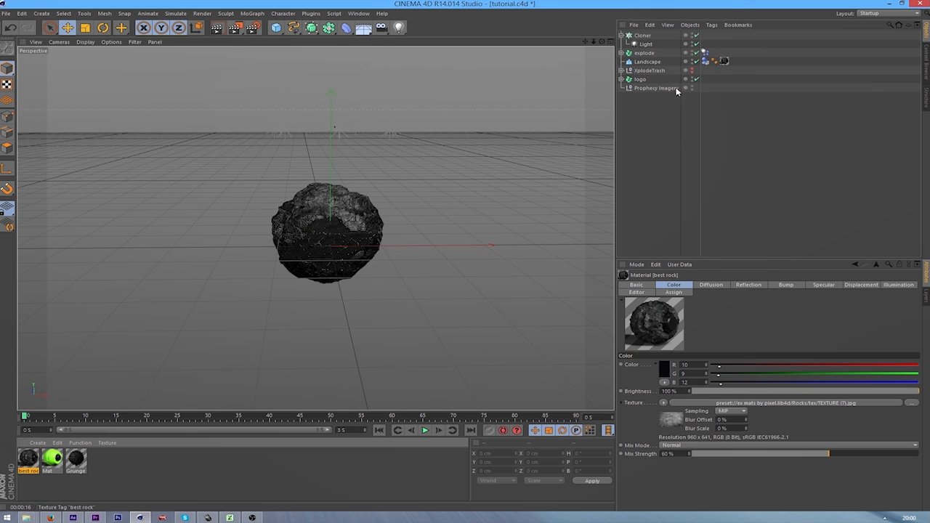
click(216, 29)
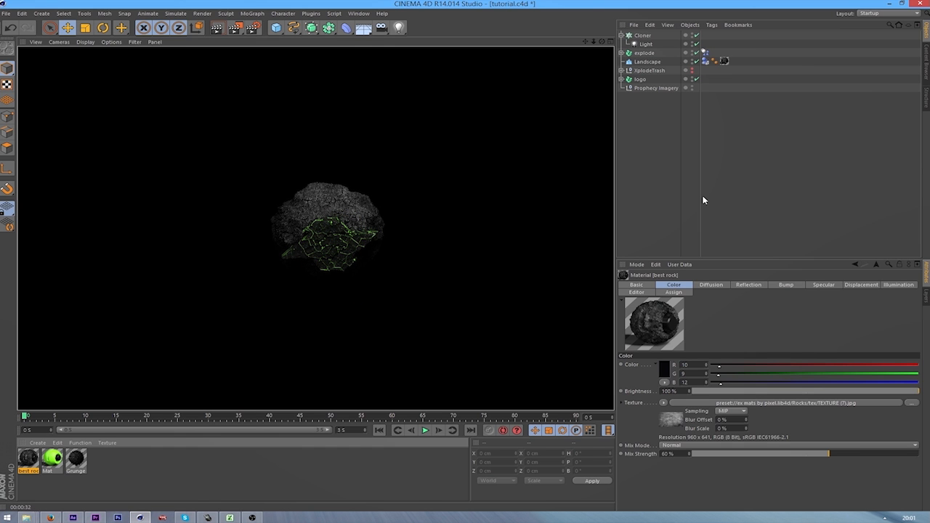
Add a spot light and pull it in front of the logo to about Z -335 cm.
click(631, 106)
drag(591, 42, 486, 50)
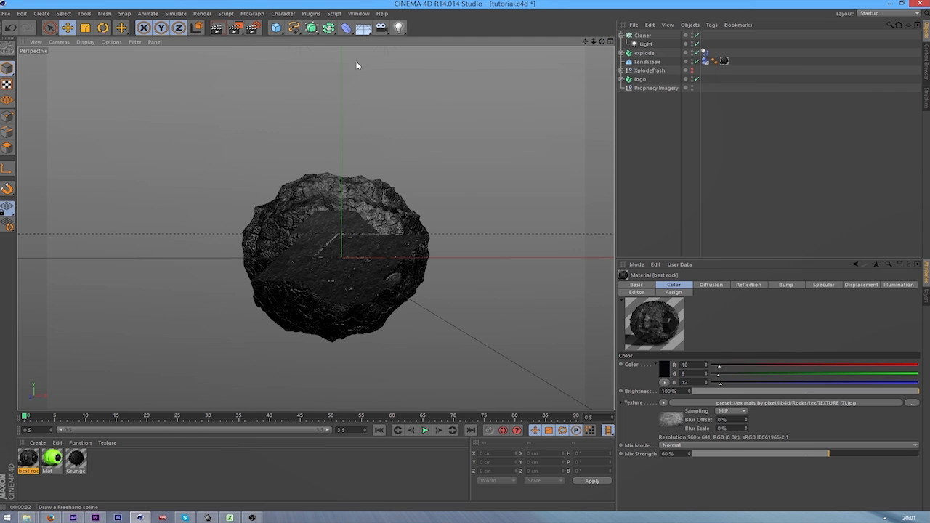
click(398, 27)
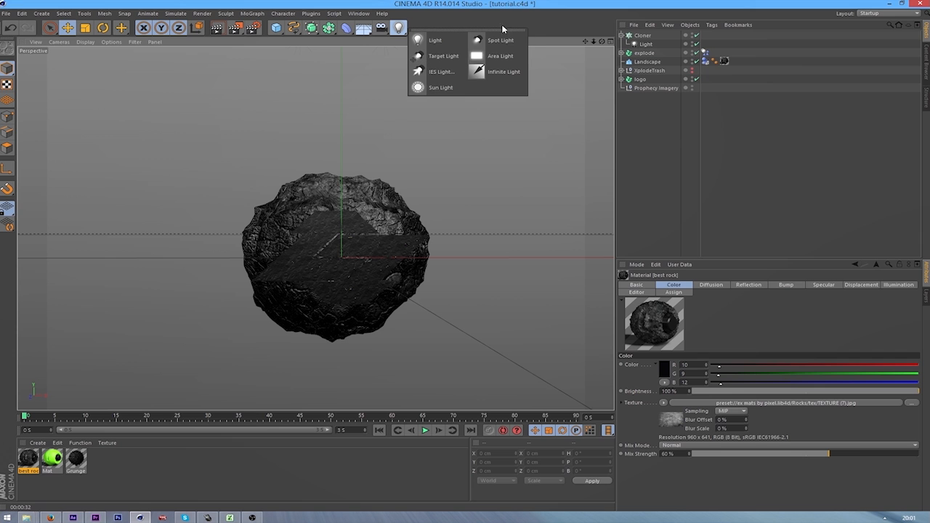
click(499, 40)
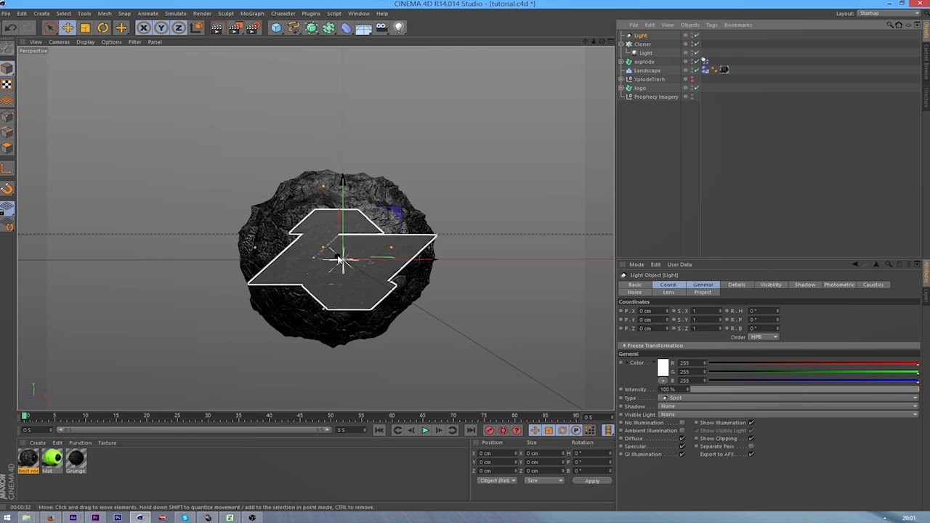
drag(340, 260, 430, 279)
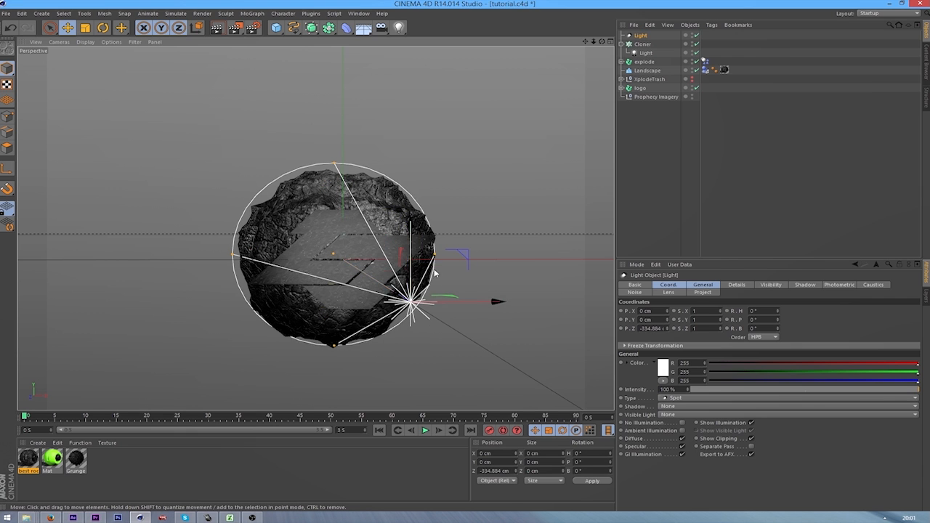
Give the spot light Shadow Maps (Soft) and a pale green color of RGB 214, 255, 198, and render a preview.
click(679, 407)
click(679, 425)
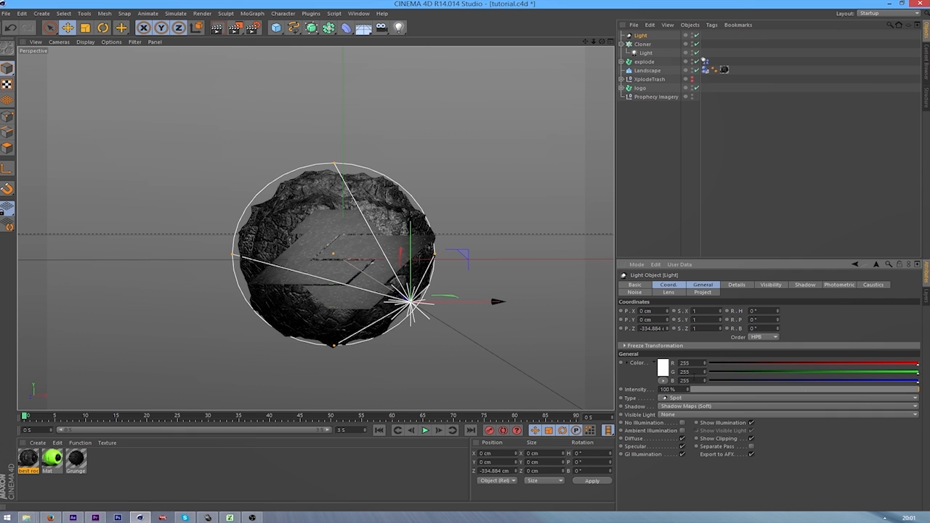
click(663, 368)
click(663, 339)
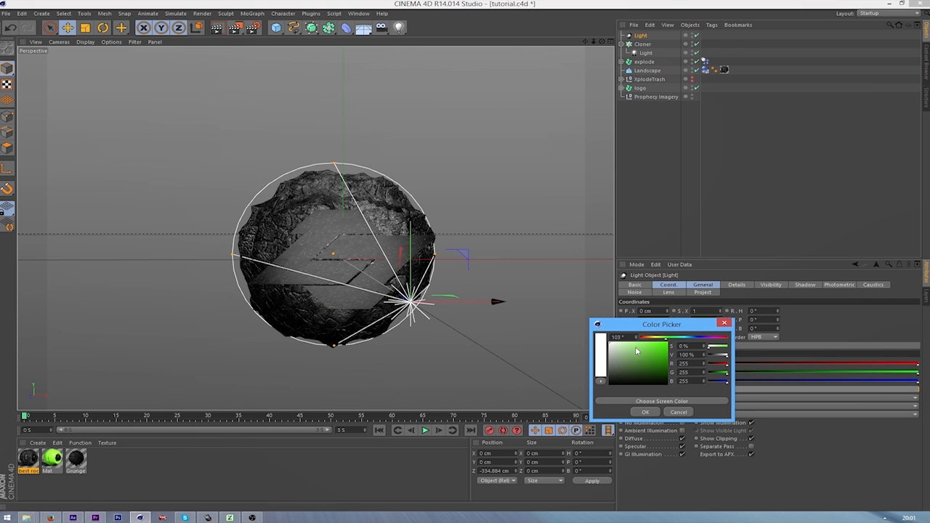
drag(636, 352, 623, 342)
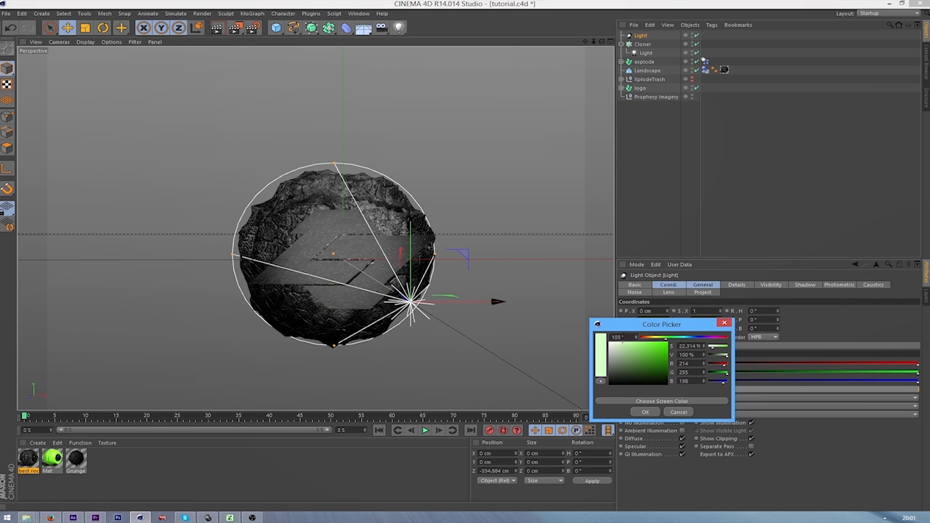
click(646, 412)
click(217, 28)
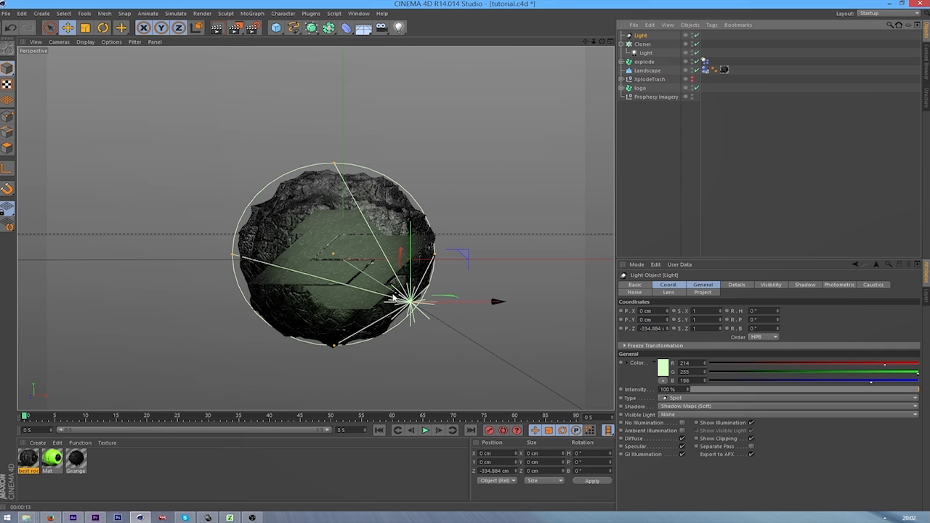
Move the spot light further forward and raise it above the logo, then deselect it.
drag(425, 301, 468, 327)
drag(462, 251, 459, 21)
drag(459, 94, 540, 134)
click(663, 184)
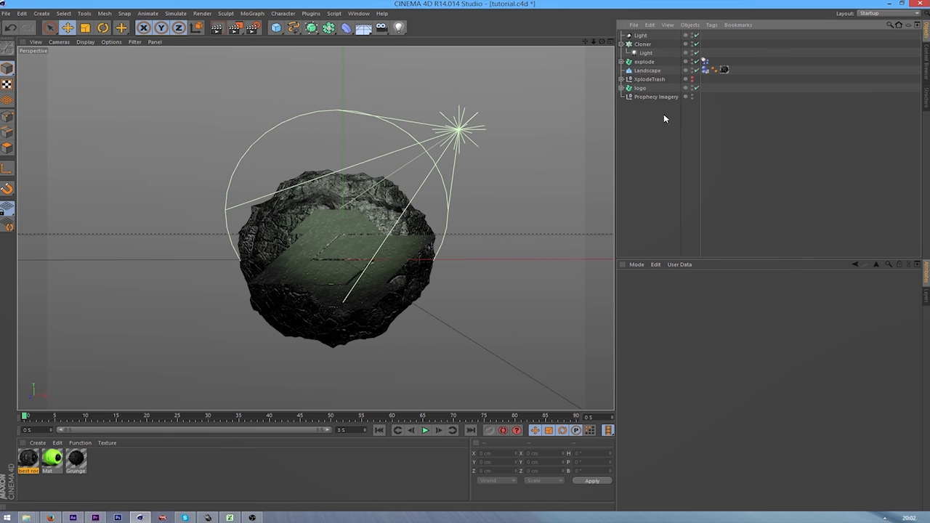
Extend the timeline length to 240 frames.
drag(599, 47, 544, 198)
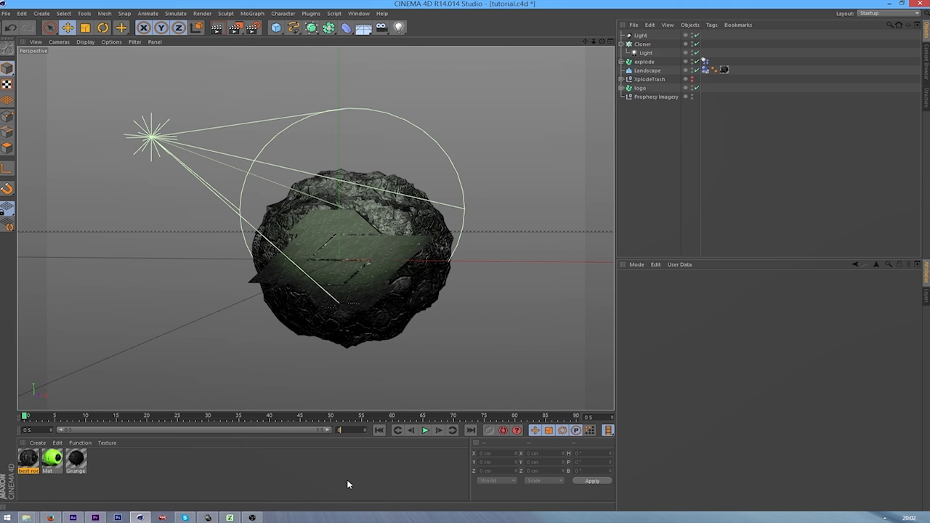
text(240)
key(Return)
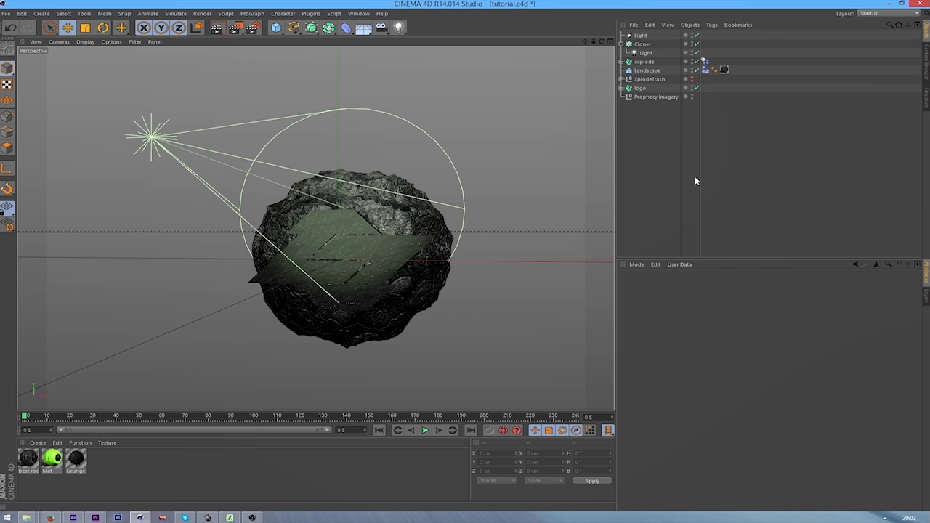
Add a camera, look through it, and set its heading rotation to 0°.
click(381, 28)
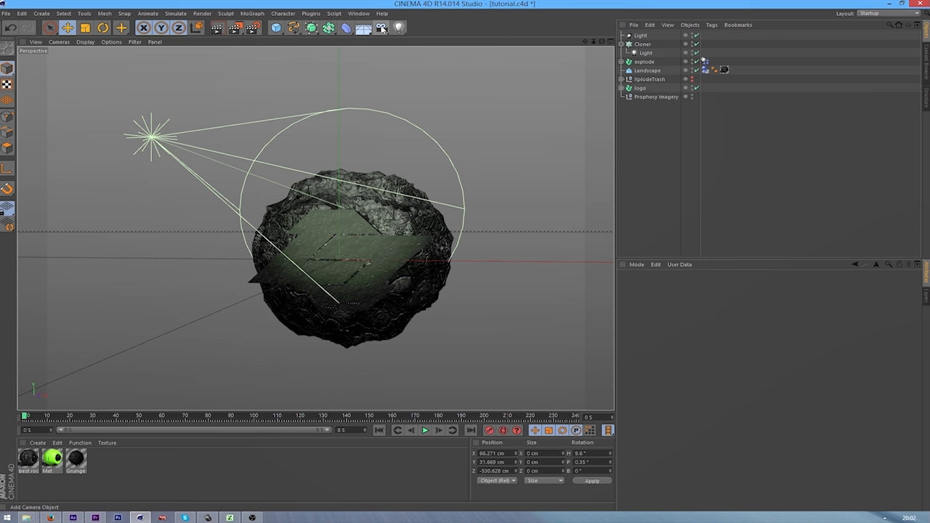
click(696, 35)
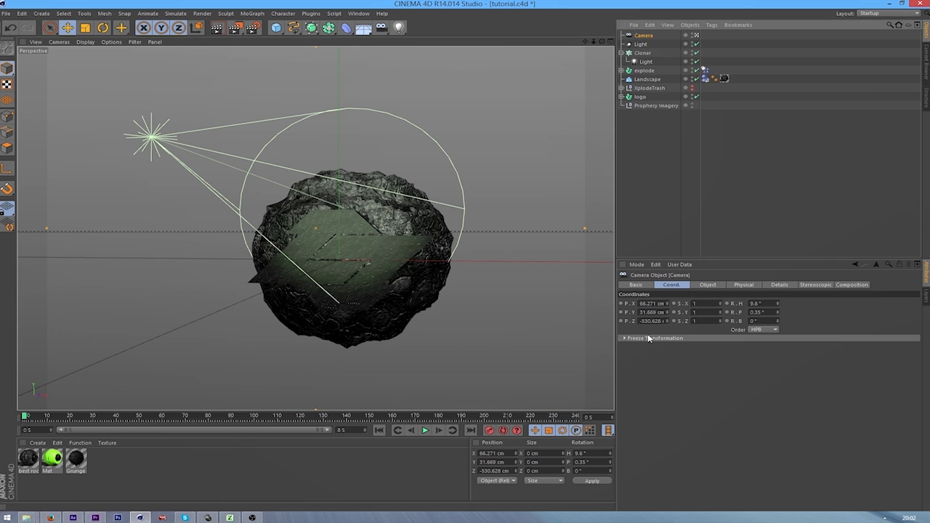
click(676, 286)
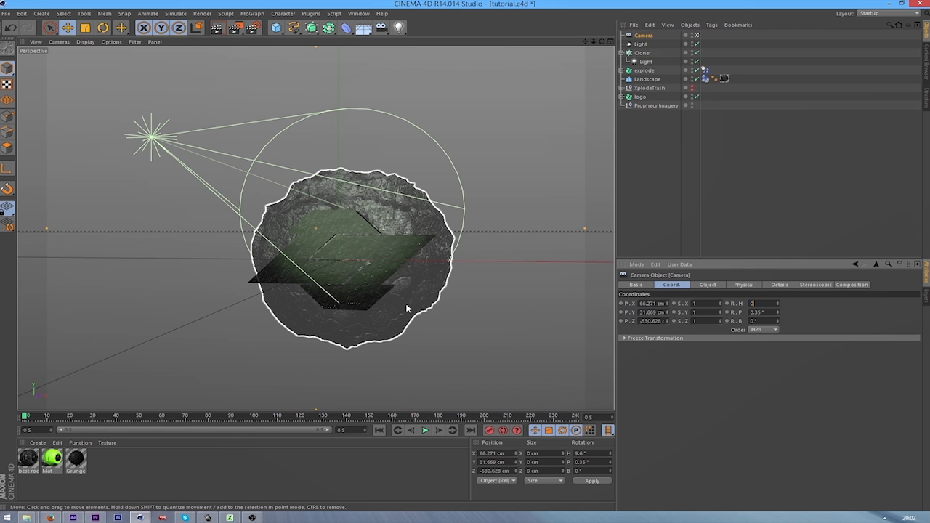
key(Return)
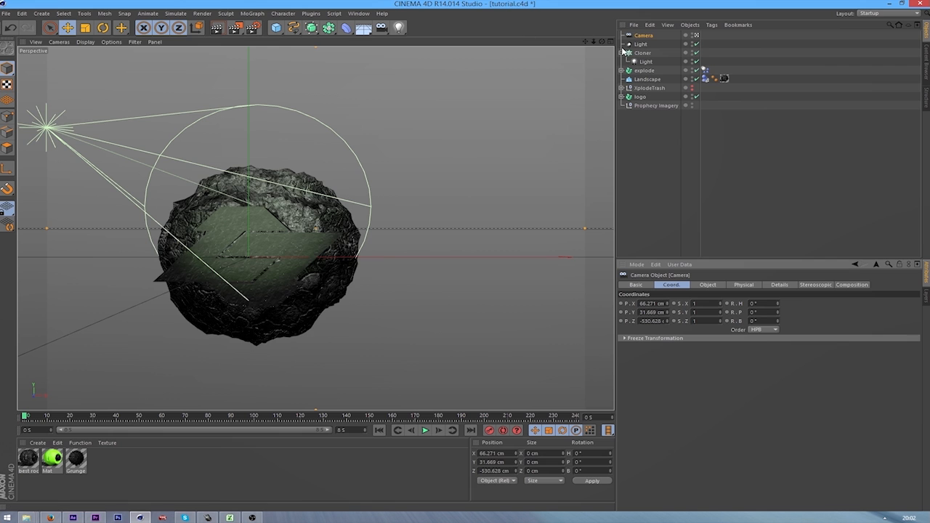
Center the camera on the logo by setting its X and Y positions to 0 cm.
drag(584, 42, 623, 109)
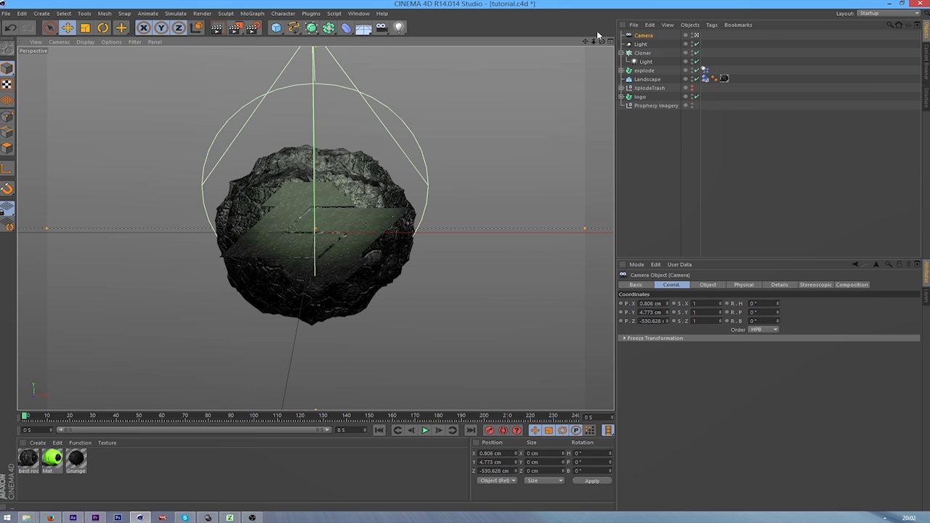
drag(662, 303, 456, 287)
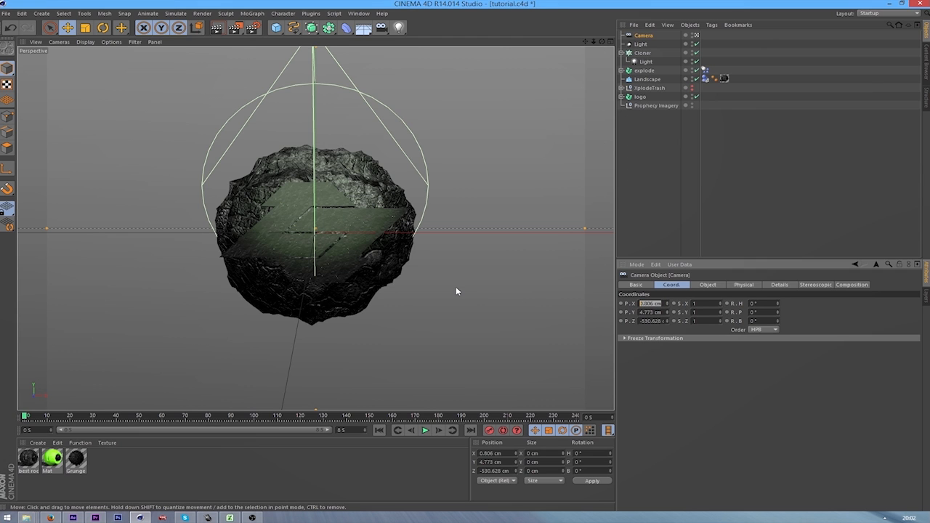
text(0)
key(Tab)
text(0)
key(Return)
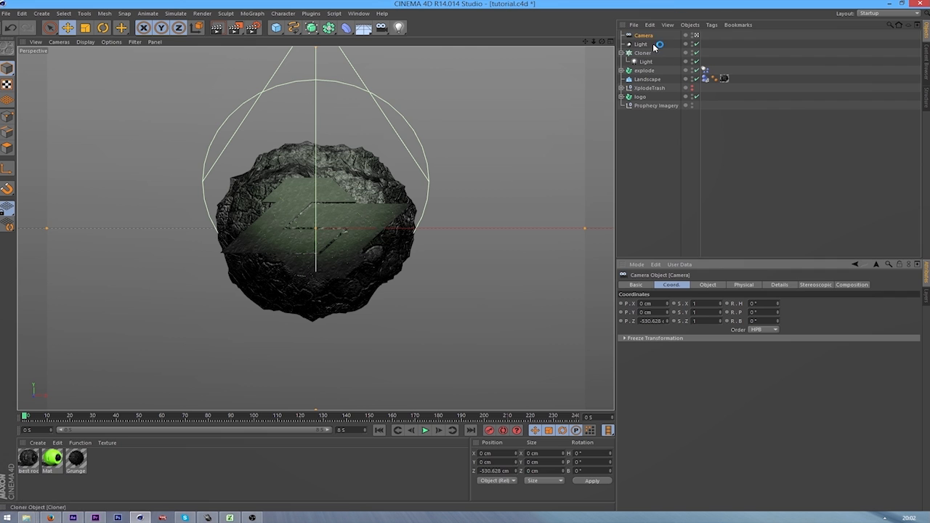
Adjust the camera's Z position to about -527 cm and save the project.
drag(593, 42, 598, 42)
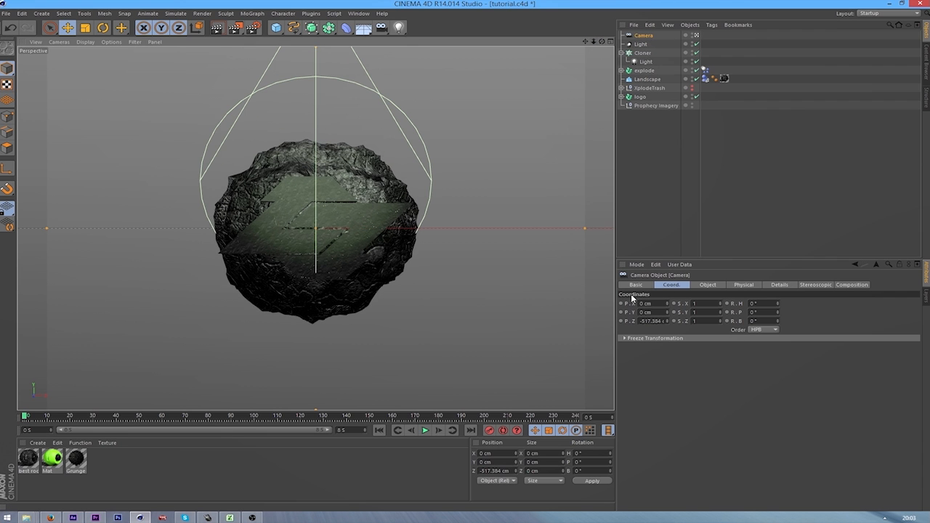
mouse_move(667, 320)
mouse_down()
mouse_move(756, 321)
mouse_move(676, 320)
mouse_up()
click(653, 148)
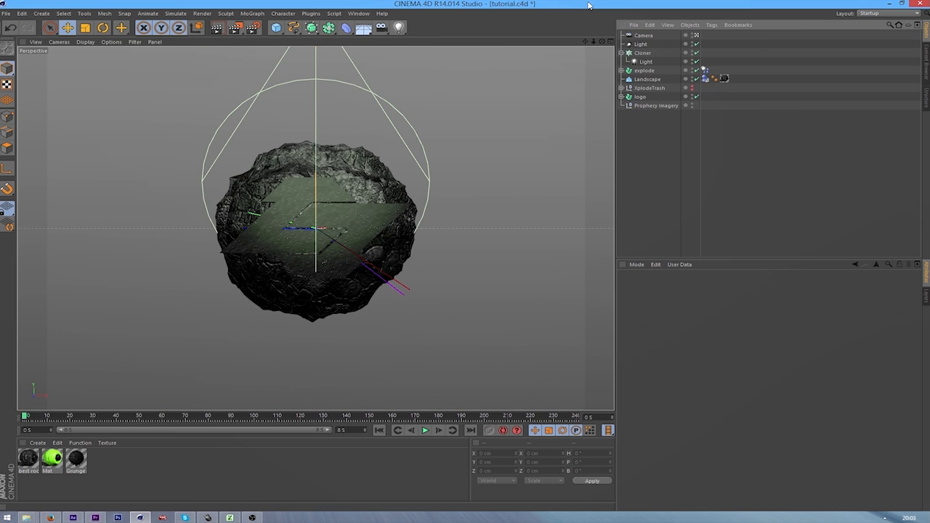
click(643, 35)
key(ctrl+s)
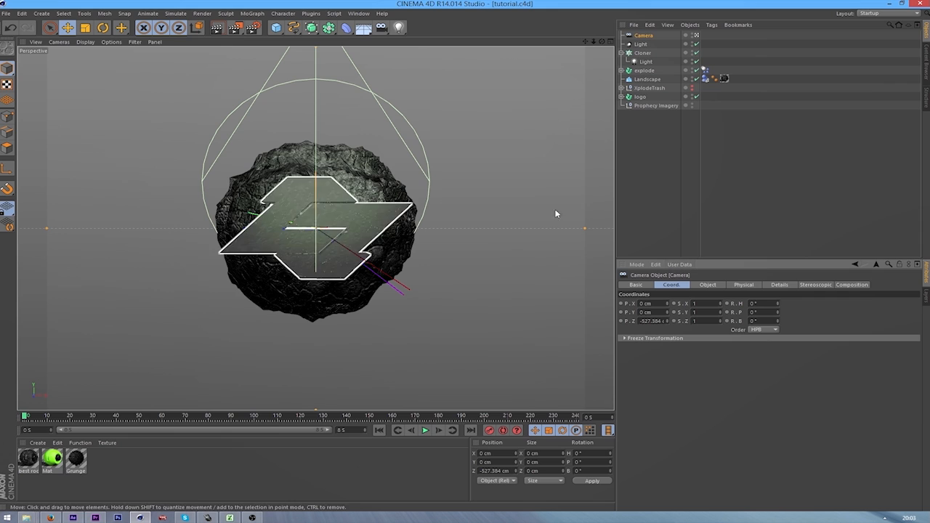
Play the animation to check how the falling logo pieces fit the camera's framing, stopping at frame 30.
click(640, 35)
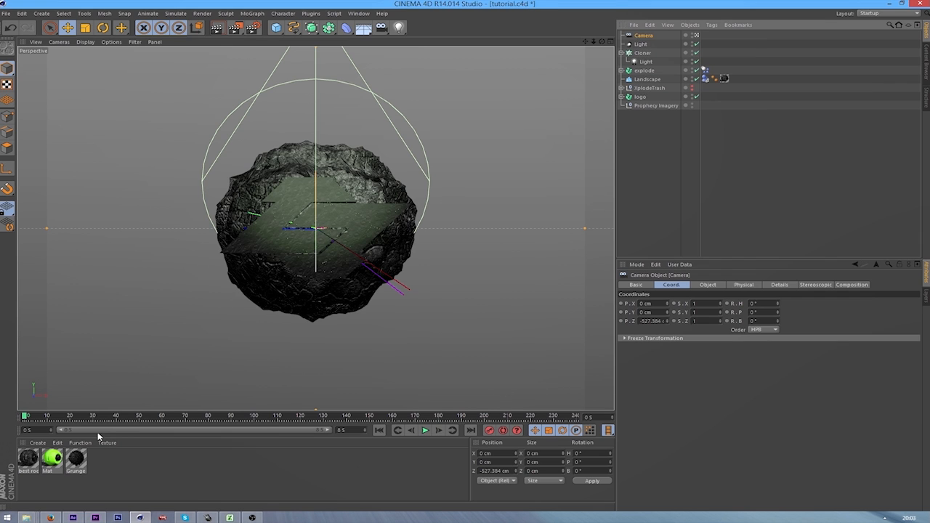
click(425, 432)
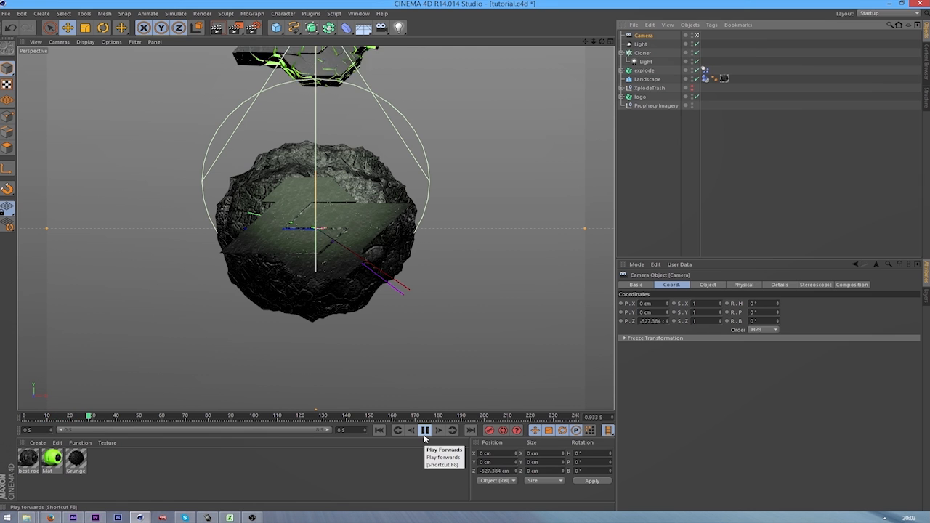
click(425, 431)
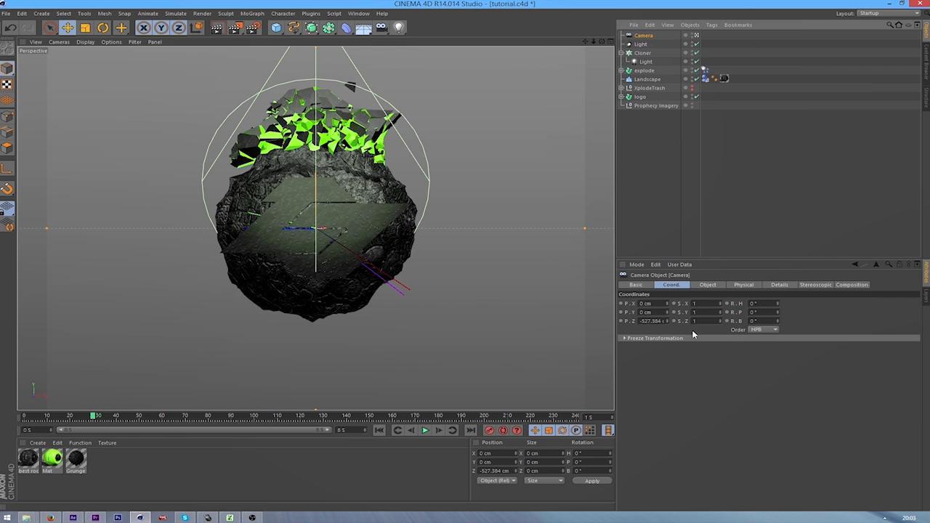
Pull the camera back to about Z -987 cm and record its keyframe at frame 0.
mouse_move(672, 321)
mouse_down()
mouse_move(577, 320)
mouse_move(669, 324)
mouse_up()
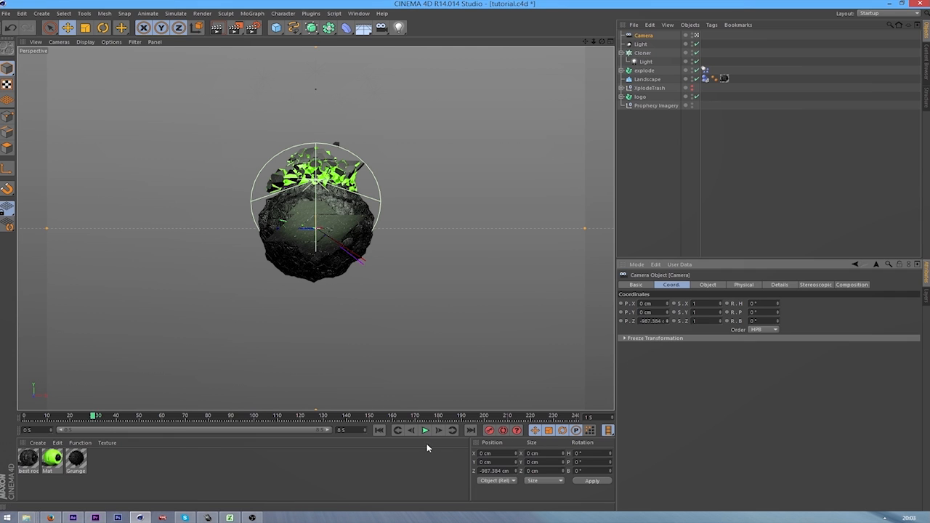
click(380, 430)
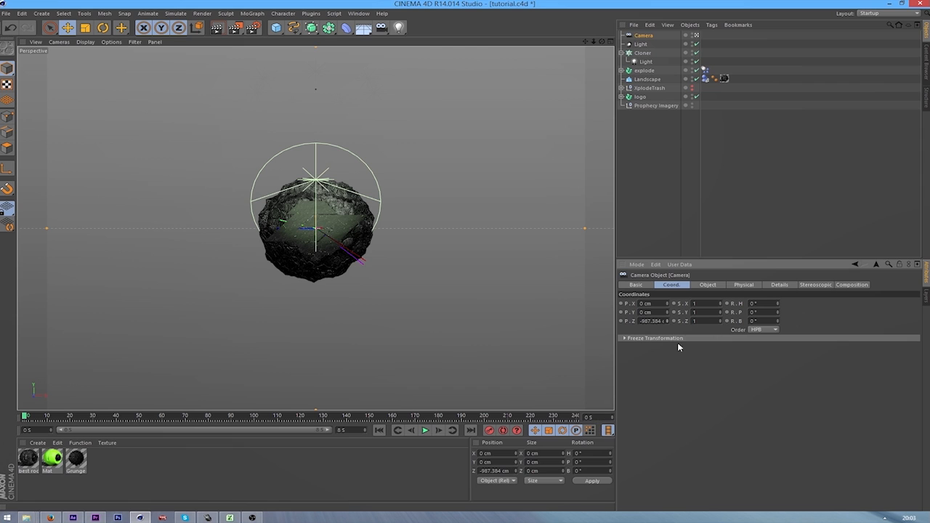
click(489, 430)
Record a camera keyframe at frame 27 with its Z position moved in to about -946 cm.
drag(29, 419, 92, 421)
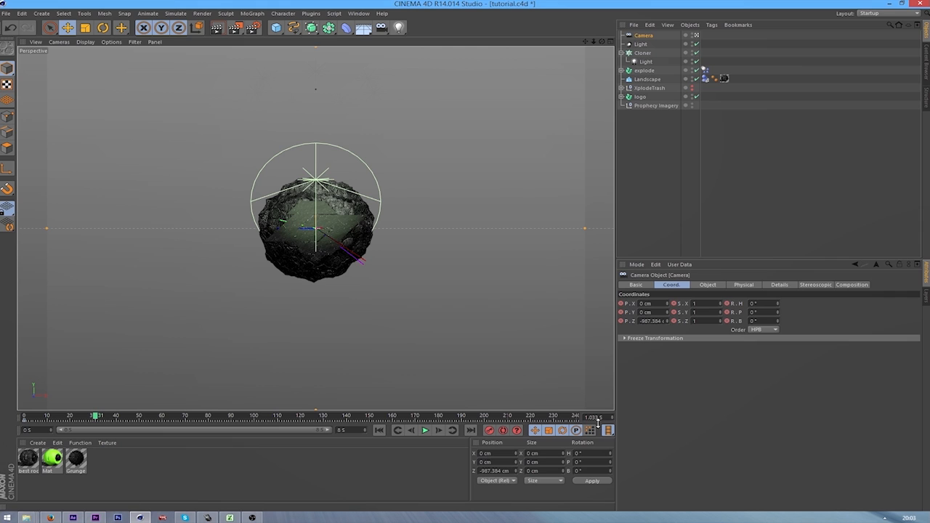
click(90, 419)
drag(89, 420, 86, 421)
mouse_move(592, 41)
mouse_down()
mouse_move(625, 41)
mouse_move(592, 40)
mouse_up()
scroll(539, 229, up, 2)
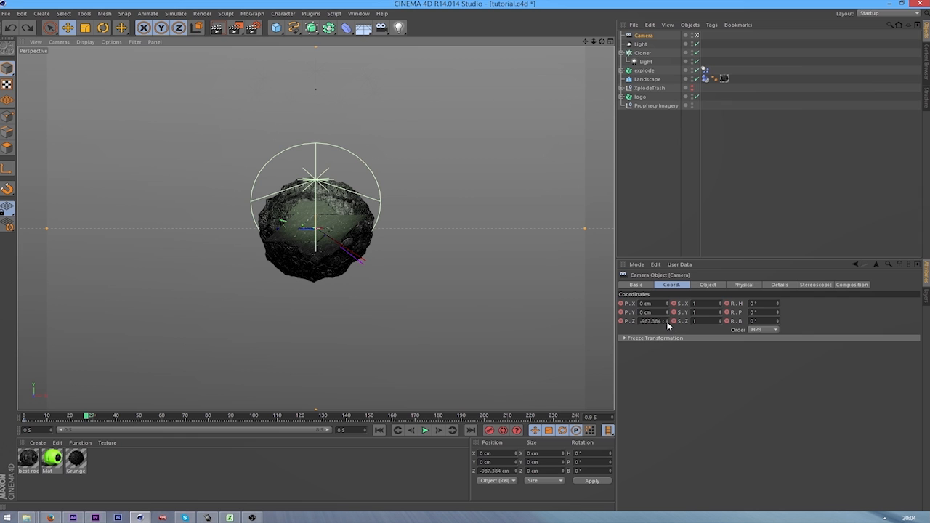
drag(667, 321, 656, 346)
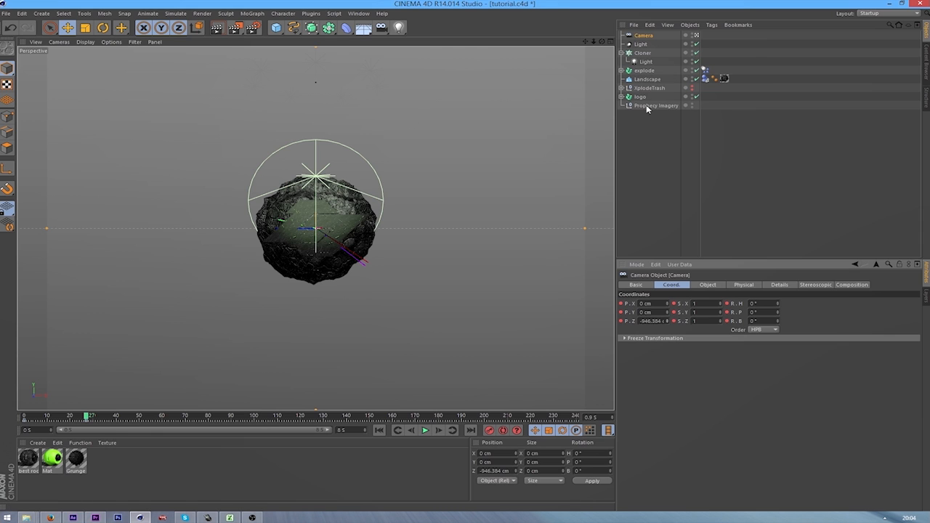
click(645, 71)
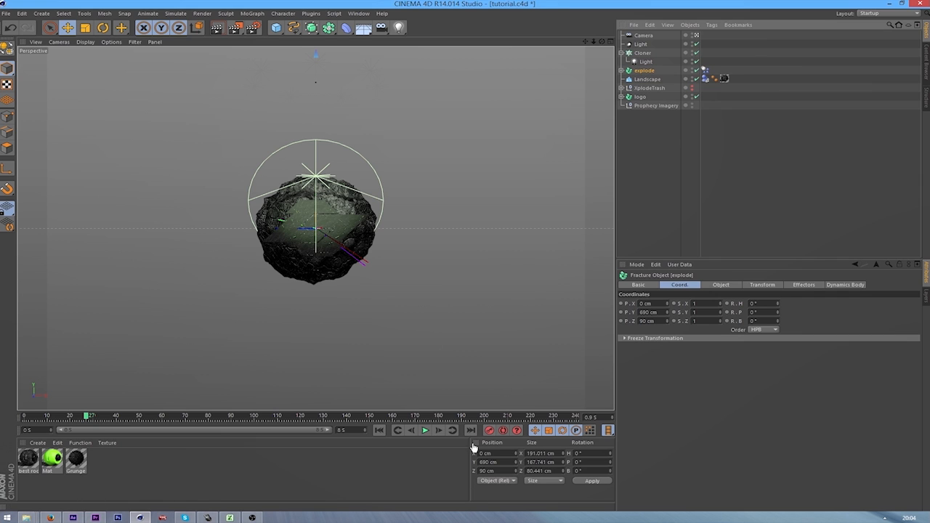
click(640, 36)
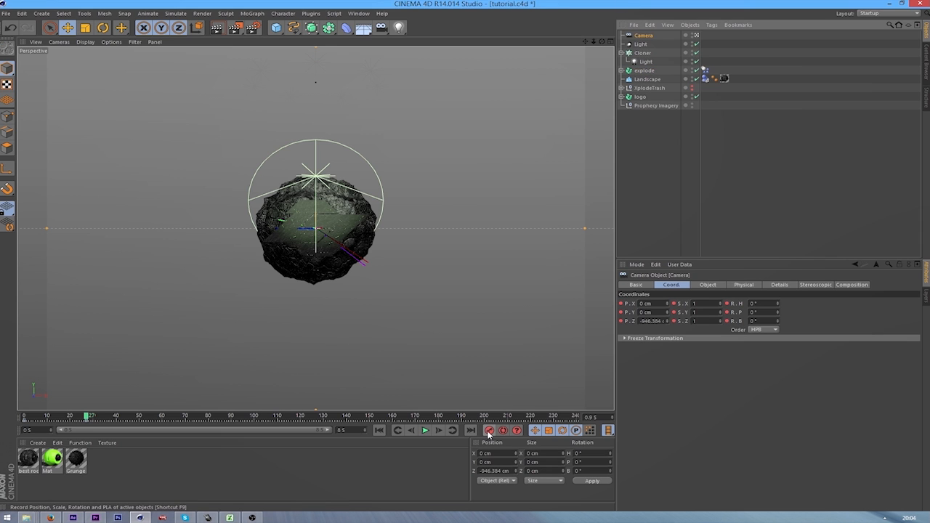
Preview the camera move from frame 0, and record a camera keyframe at frame 30 with its Z position at about -596 cm.
drag(86, 419, 26, 418)
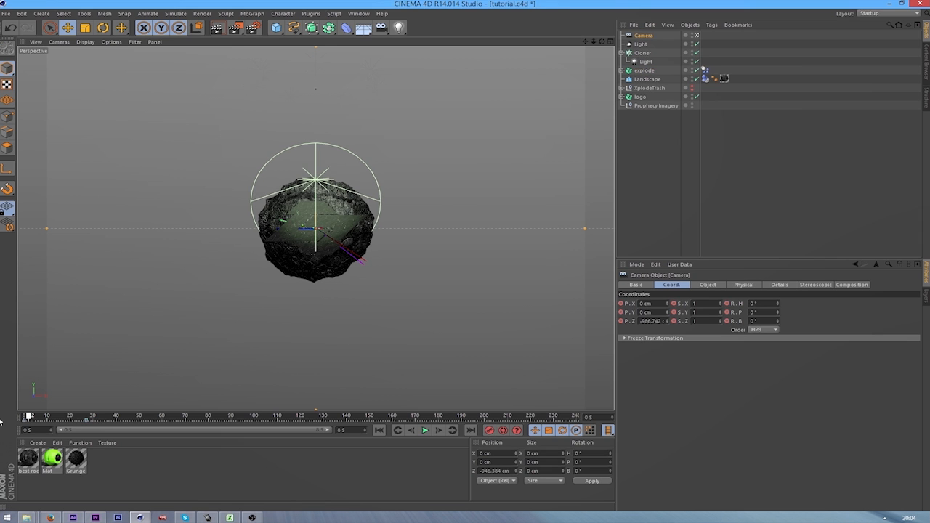
click(424, 430)
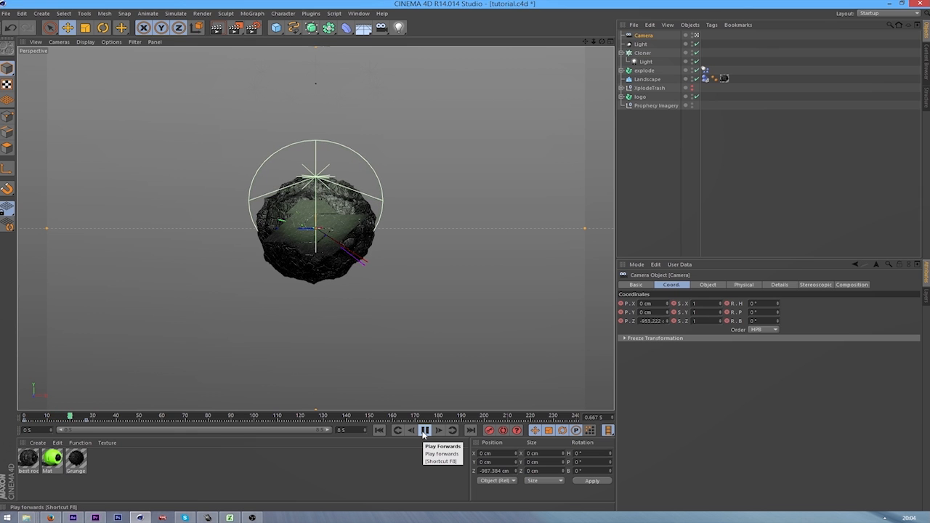
click(424, 431)
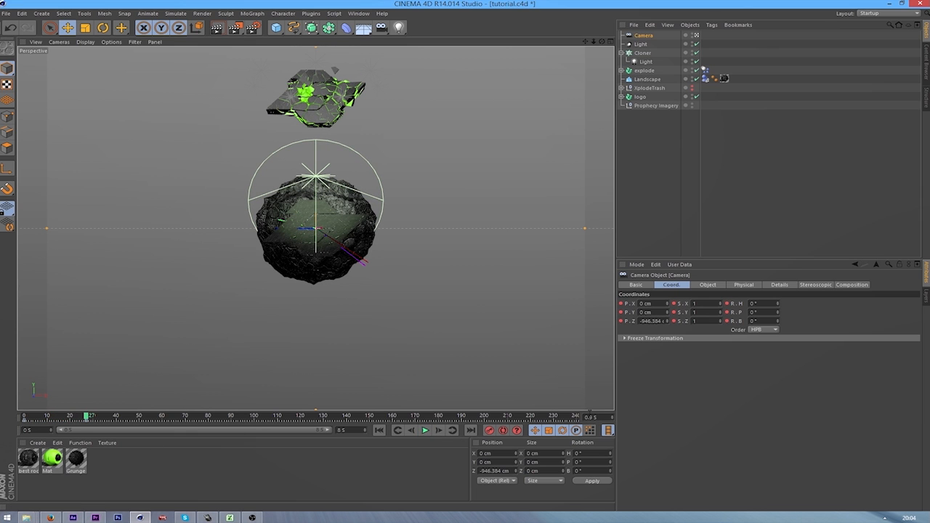
click(671, 456)
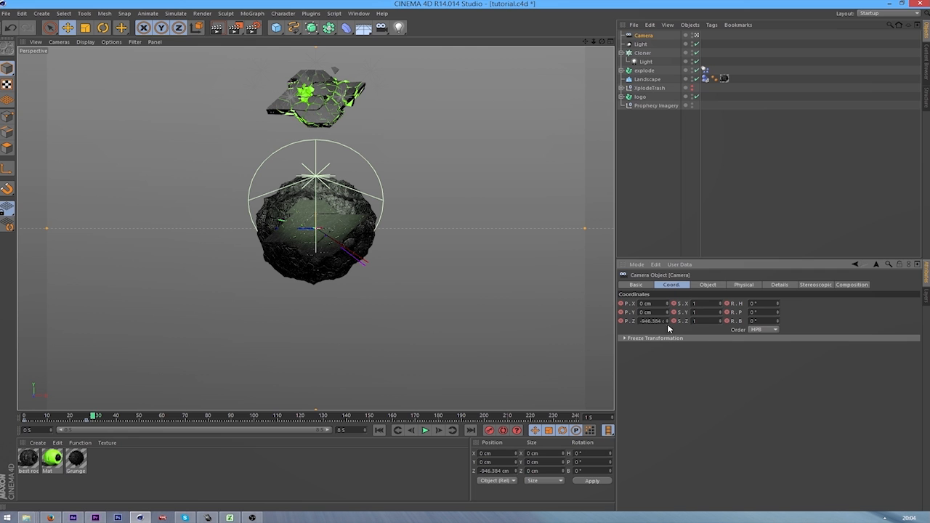
drag(667, 324, 667, 285)
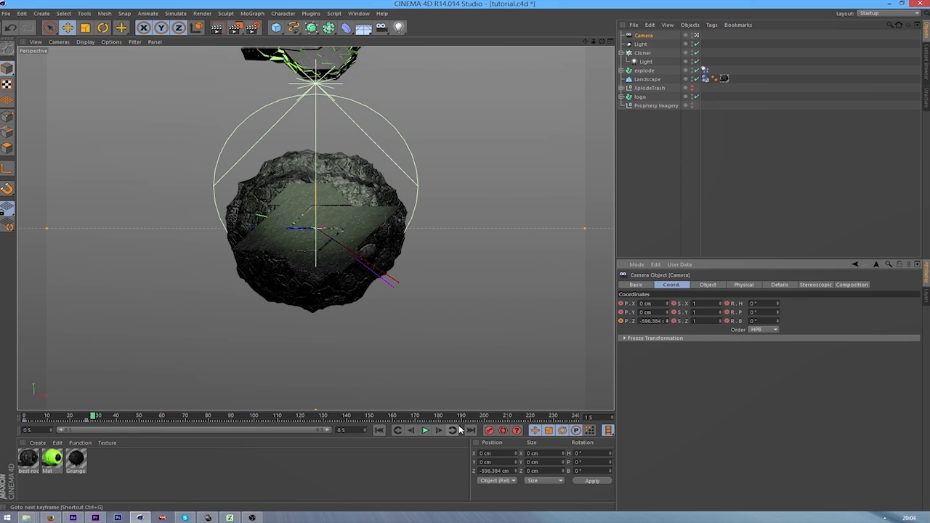
Replay the animation from the start and move the camera's middle keyframe to 0.833 s (frame 25).
drag(93, 419, 8, 421)
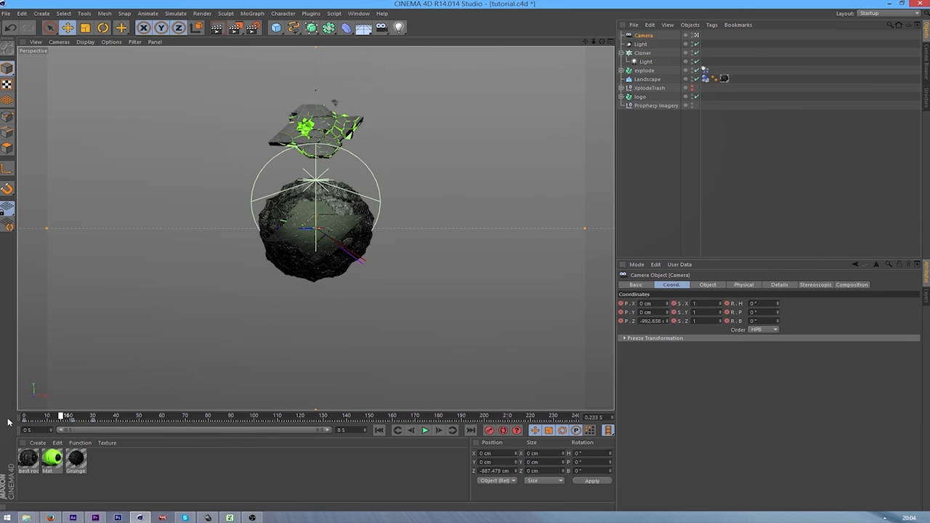
click(428, 433)
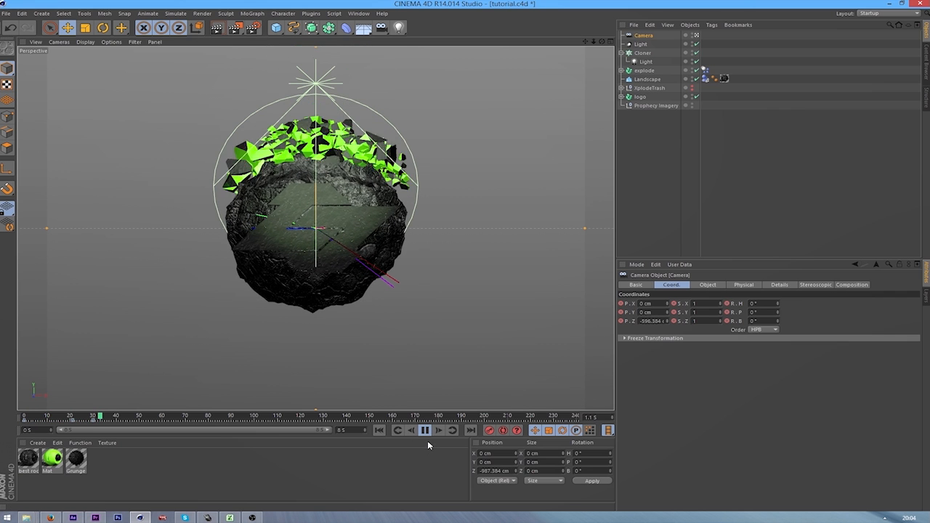
click(425, 430)
click(71, 421)
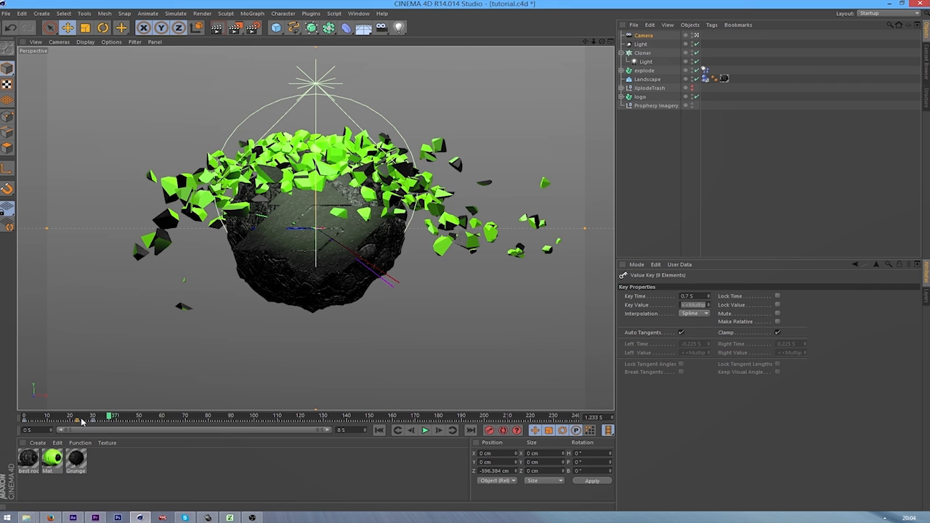
Check the new timing in playback and shift the last two camera keyframes to frames 27 and 32.
drag(100, 417, 2, 418)
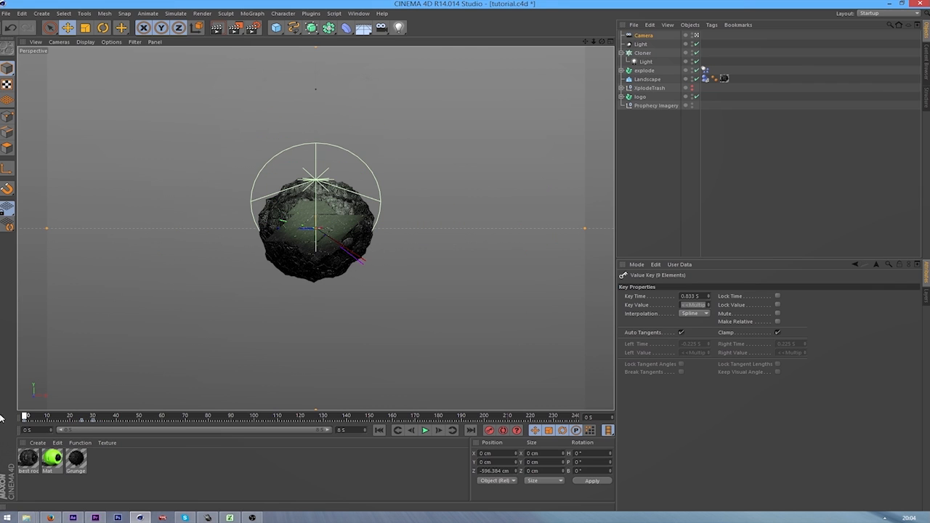
click(426, 431)
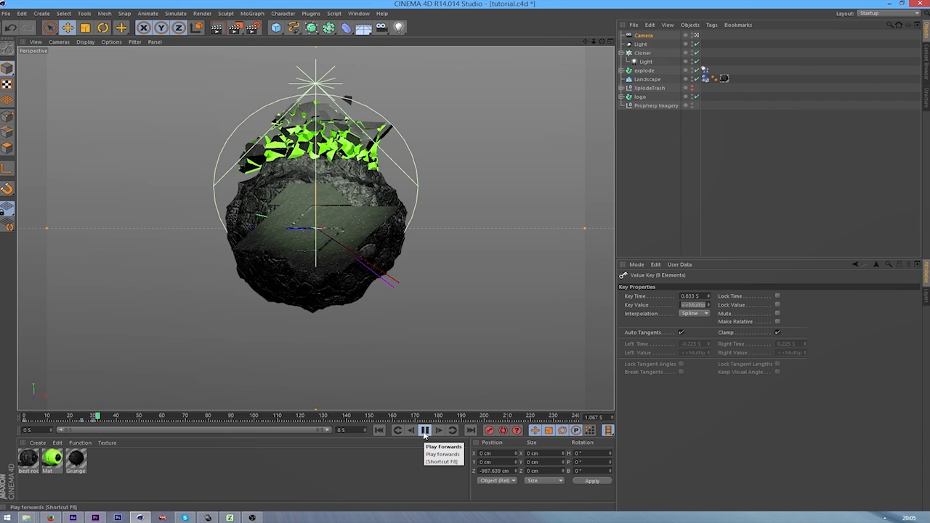
click(425, 431)
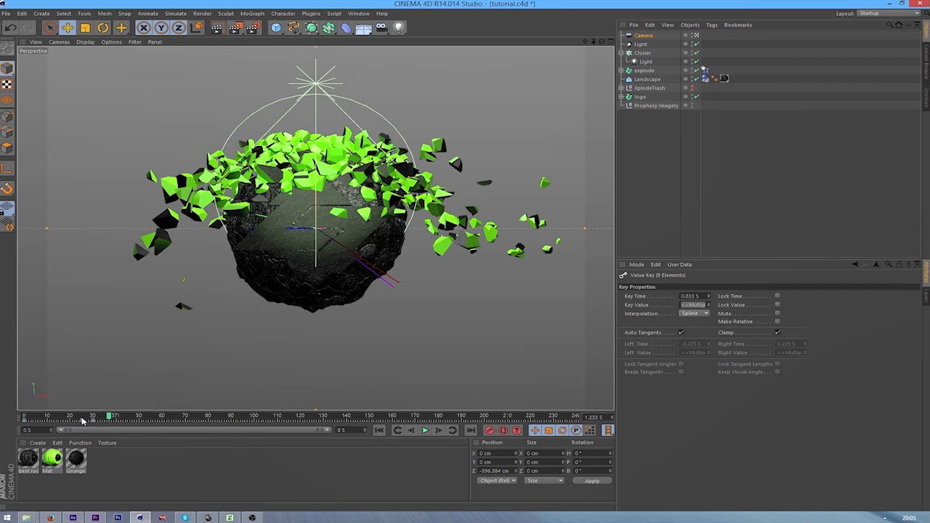
drag(73, 422, 24, 422)
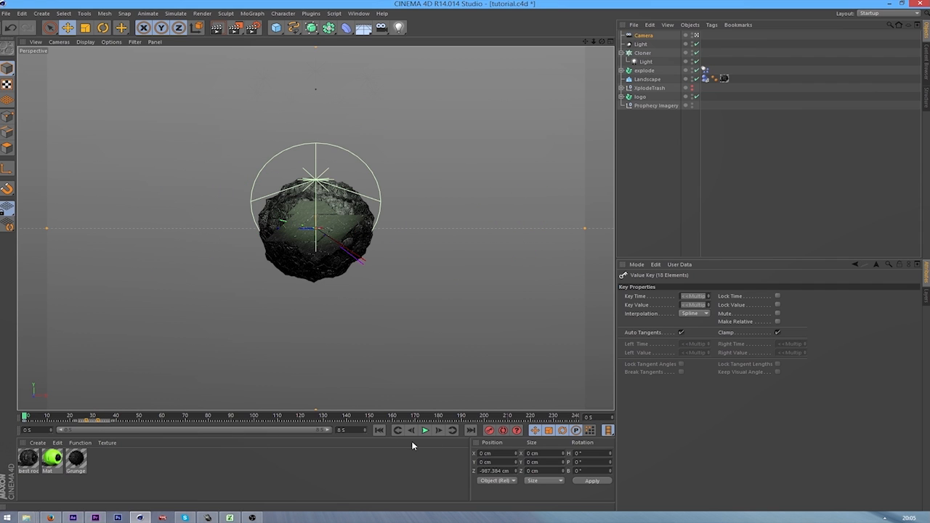
At frame 32, move the camera in to about Z -456 cm and record its keyframe.
click(87, 415)
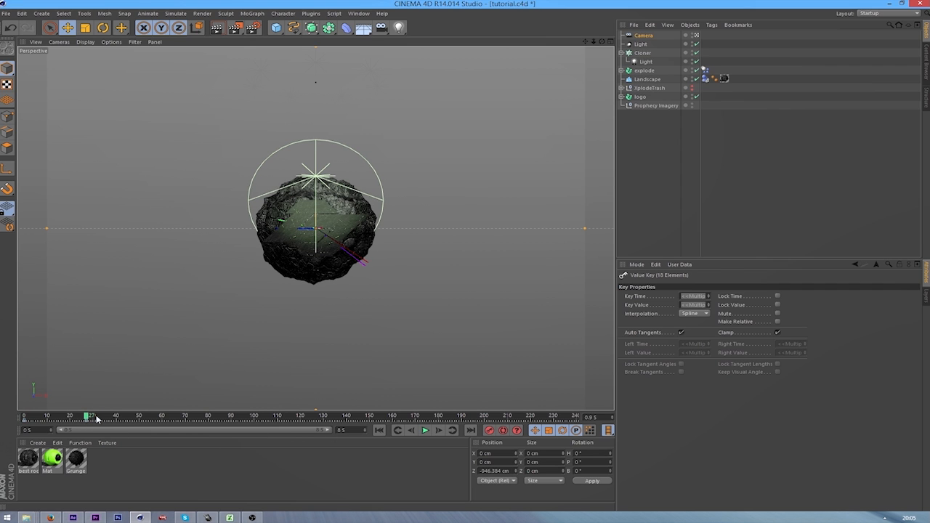
click(97, 418)
click(643, 44)
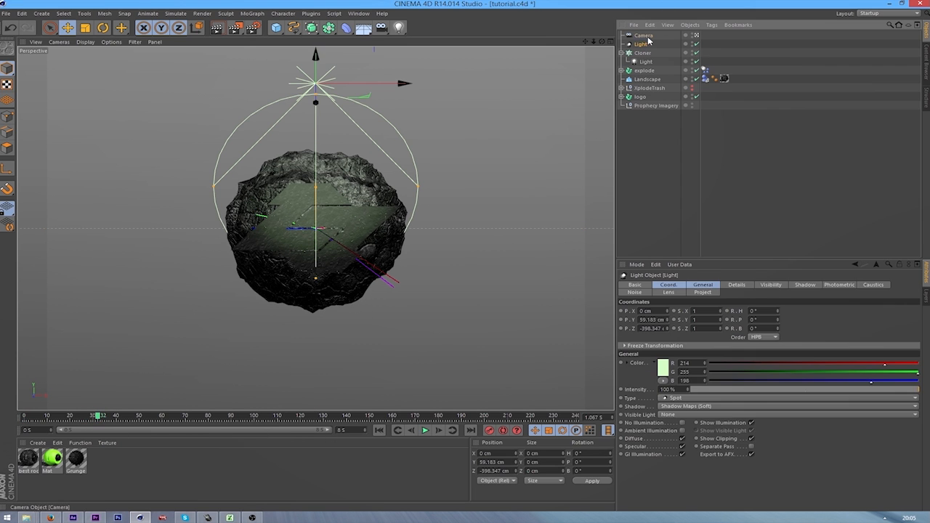
click(647, 37)
drag(667, 321, 667, 305)
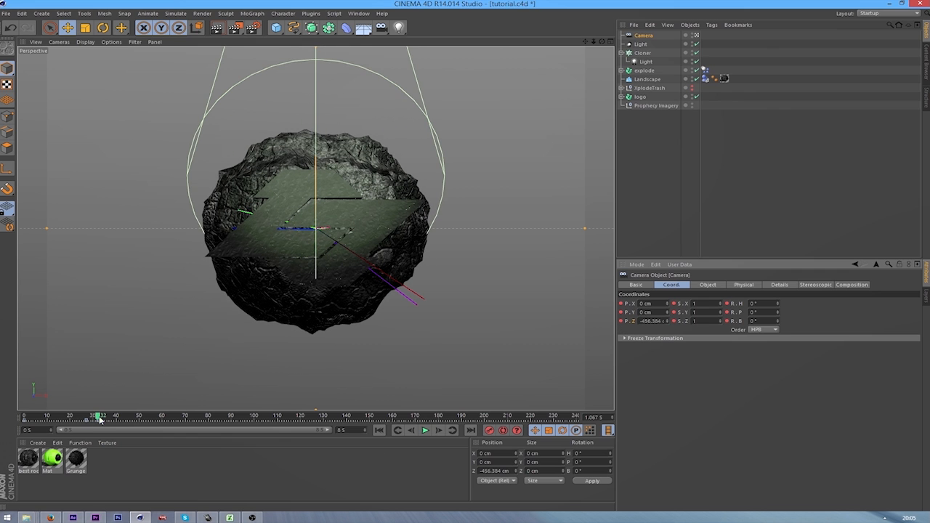
Play the animation from frame 0 to check the camera's push-in as the logo pieces explode.
drag(100, 419, 25, 420)
click(426, 430)
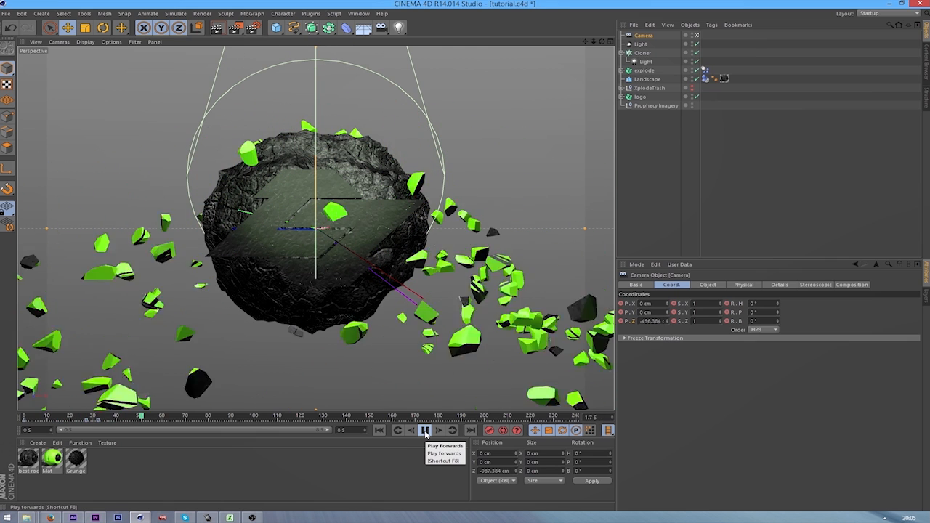
click(425, 430)
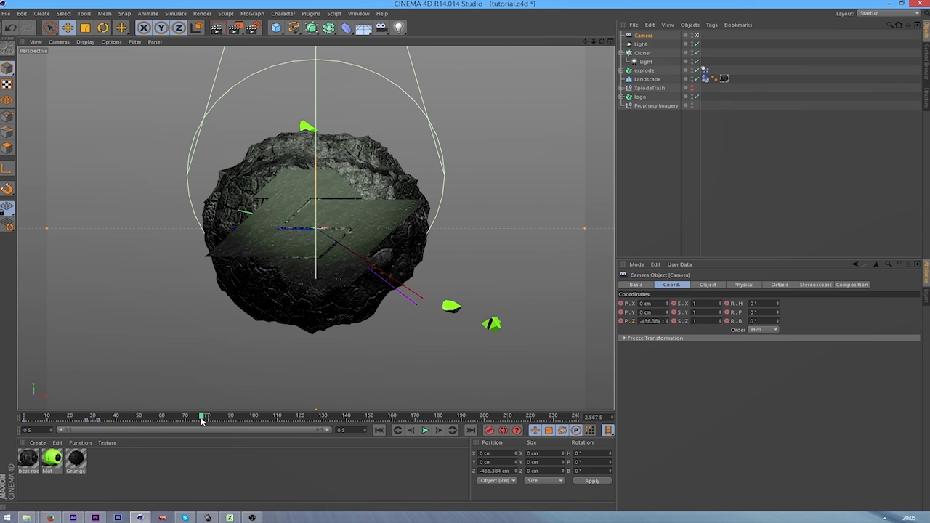
At the final frame, pull the camera back to about Z -838 cm, bank it 4°, and record a keyframe.
drag(203, 417, 698, 431)
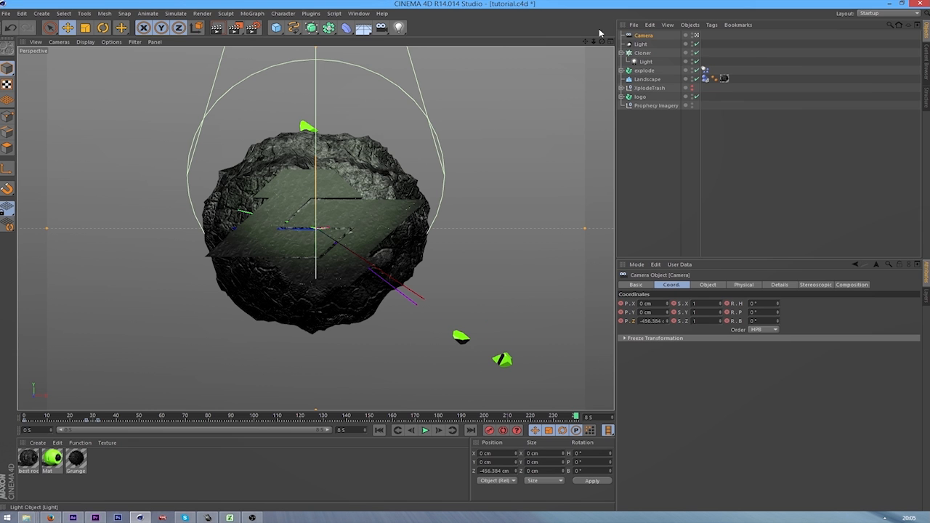
drag(599, 43, 626, 105)
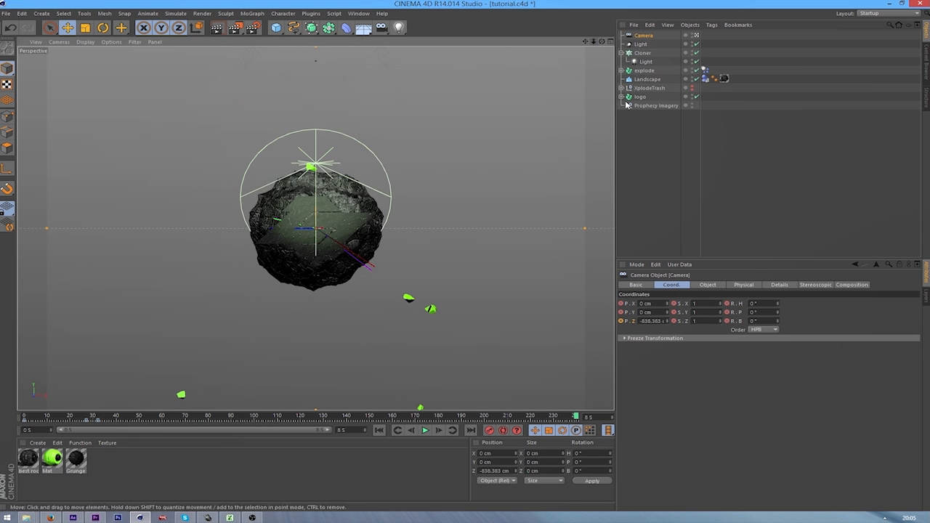
click(776, 322)
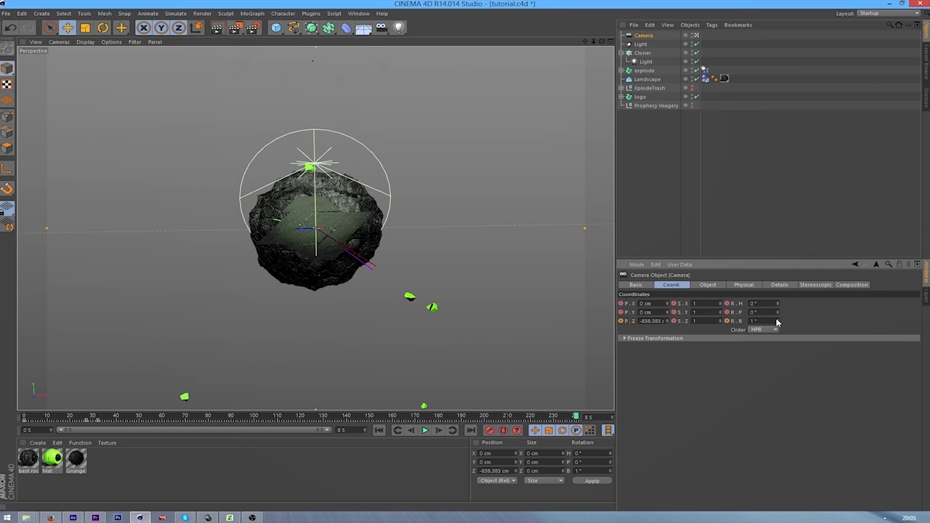
click(776, 321)
click(776, 322)
click(776, 322)
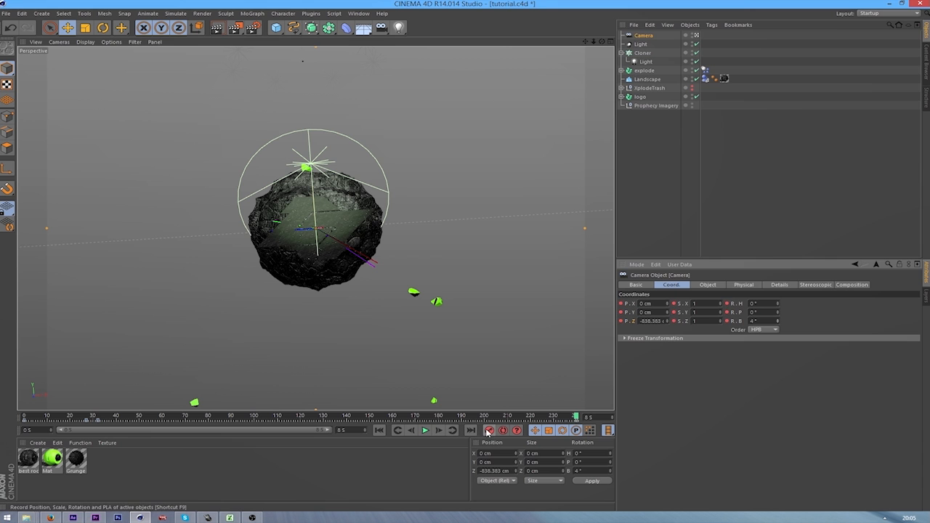
drag(579, 418, 623, 435)
Play the animation from the start, pausing around the impact, to examine how the camera's push-in and pull-back match the explosion.
click(396, 430)
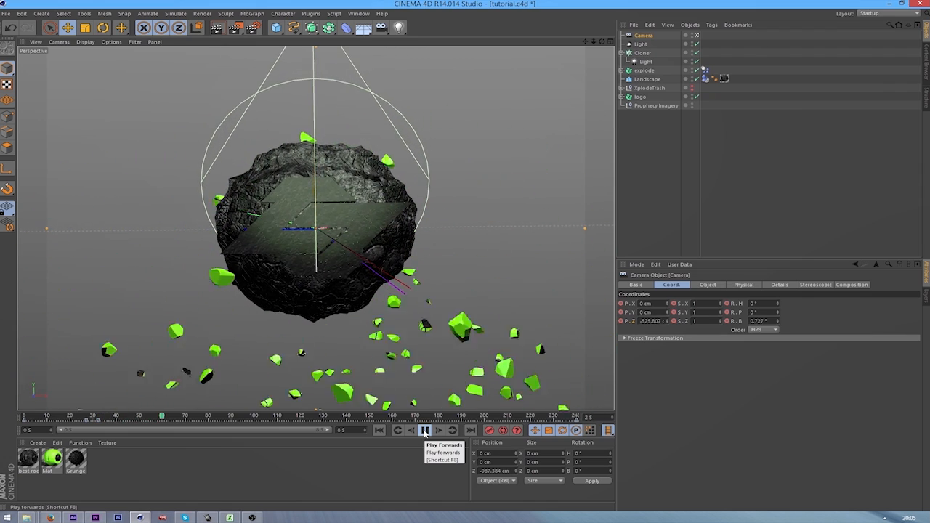
click(425, 430)
click(82, 418)
drag(80, 420, 24, 416)
click(426, 431)
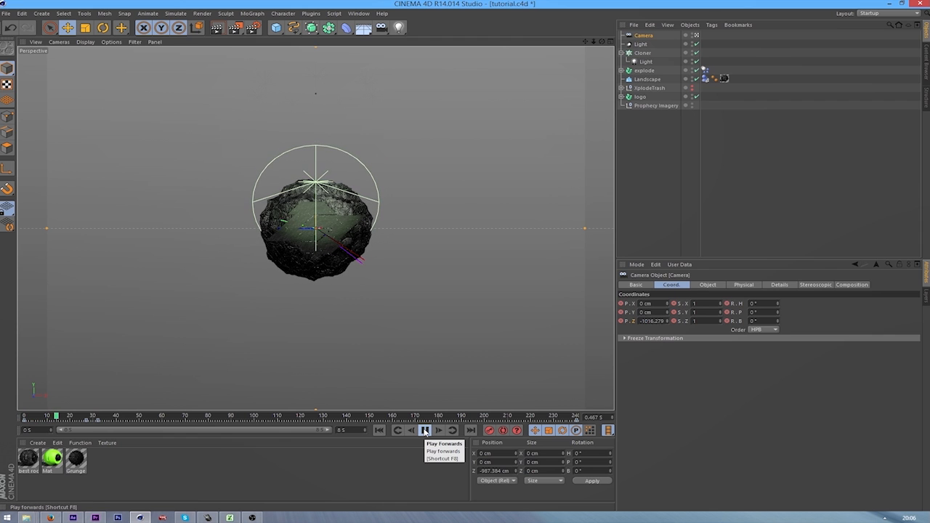
click(426, 430)
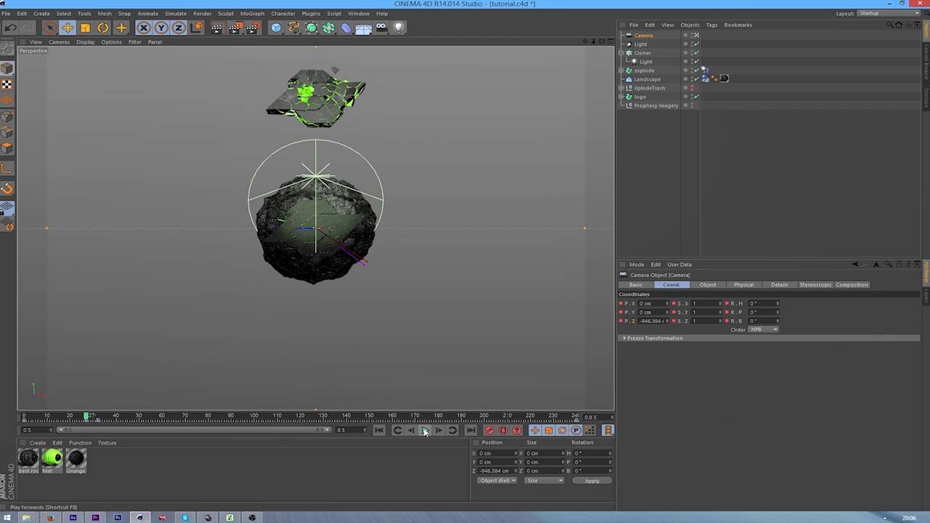
click(426, 430)
click(426, 430)
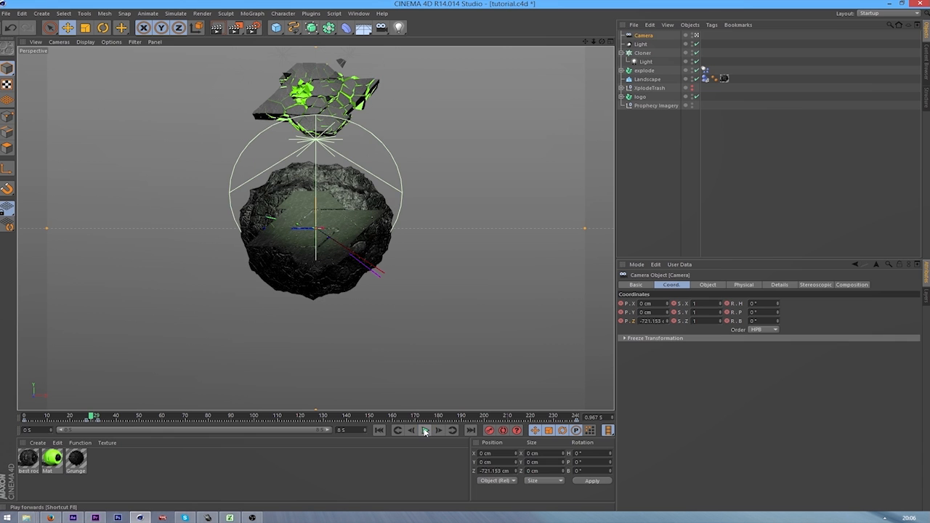
click(425, 430)
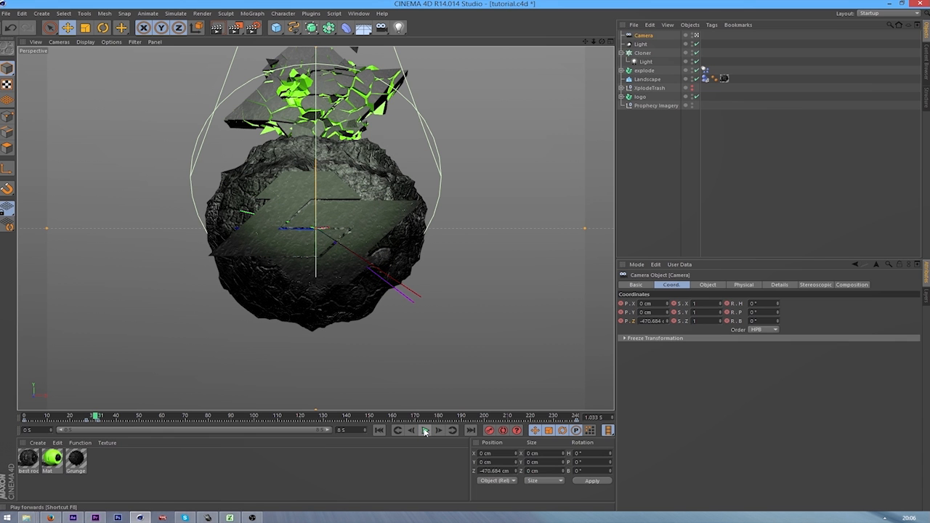
click(426, 430)
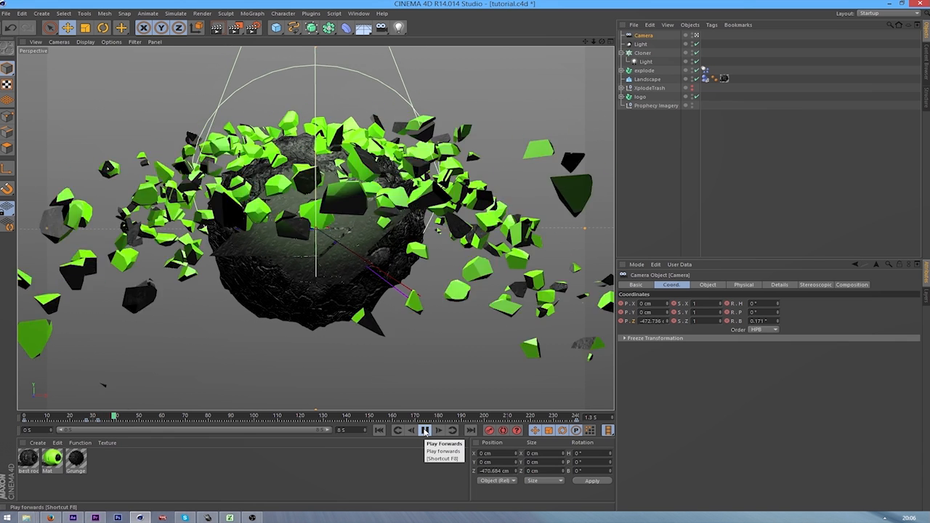
click(426, 430)
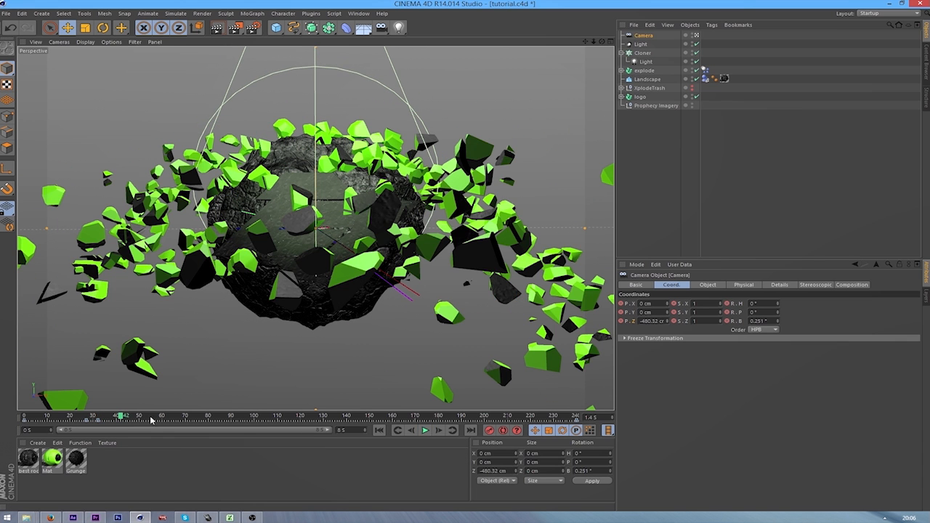
Shift the camera's two middle keyframes to frames 29 and 34, and replay the animation to check the timing.
click(95, 424)
drag(96, 424, 24, 420)
click(427, 430)
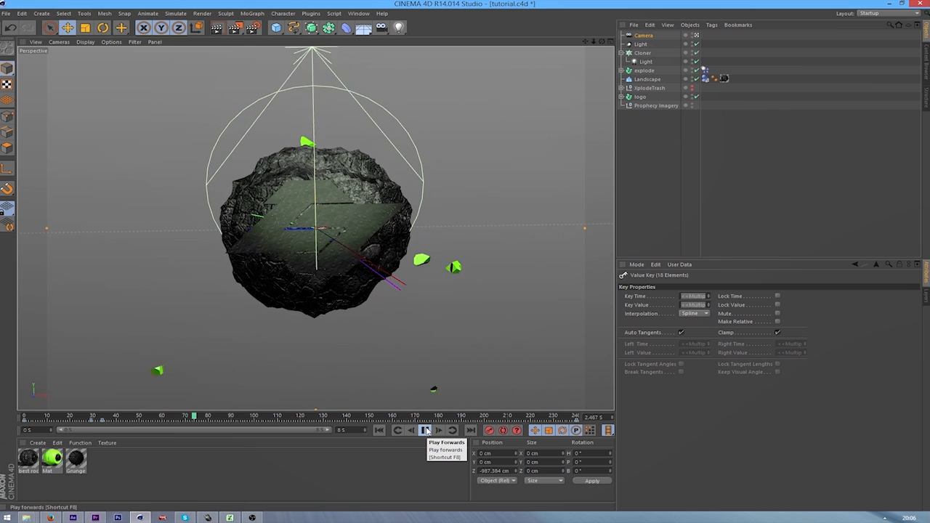
click(426, 430)
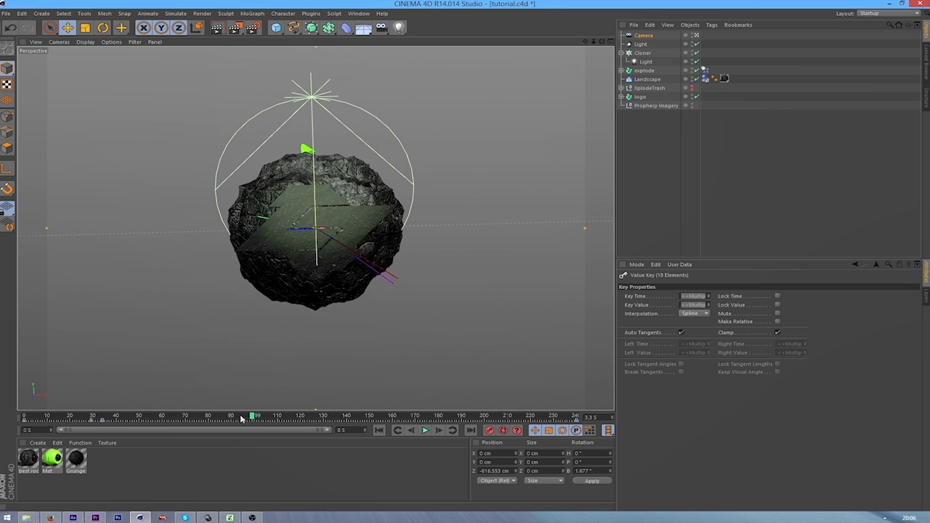
drag(93, 420, 24, 422)
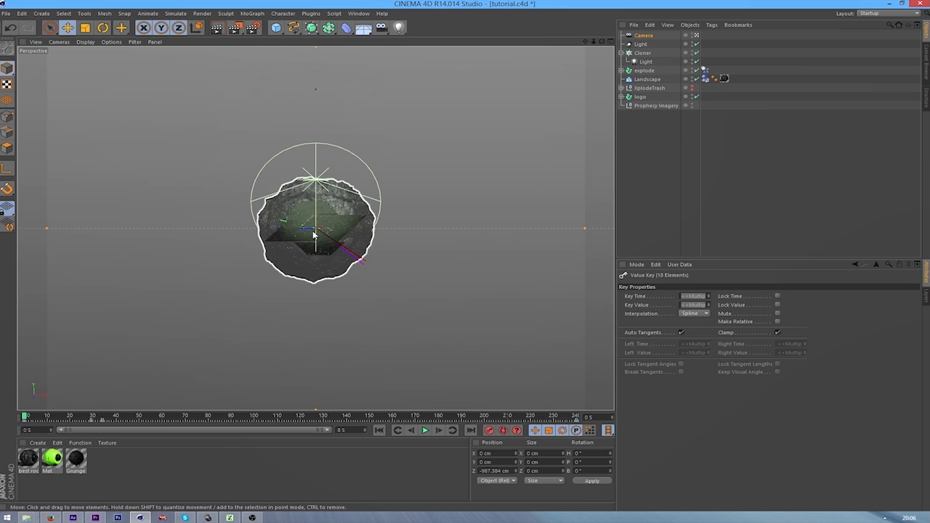
click(428, 433)
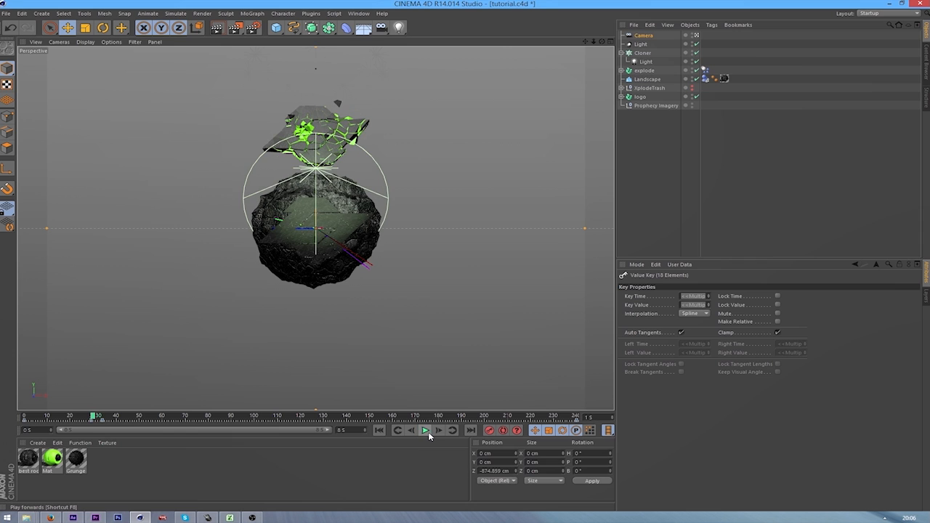
Record a keyframe for the logo object at frame 31 and advance the animation to frame 37.
click(641, 98)
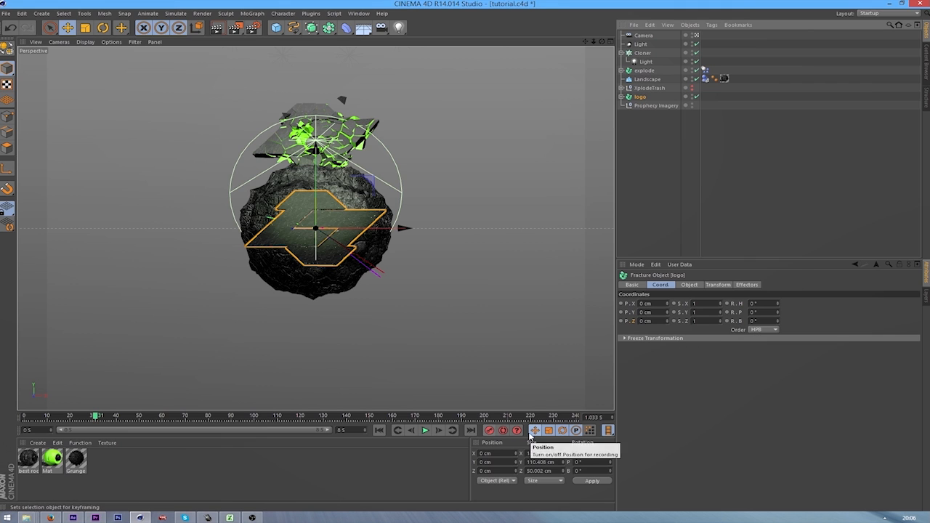
click(490, 432)
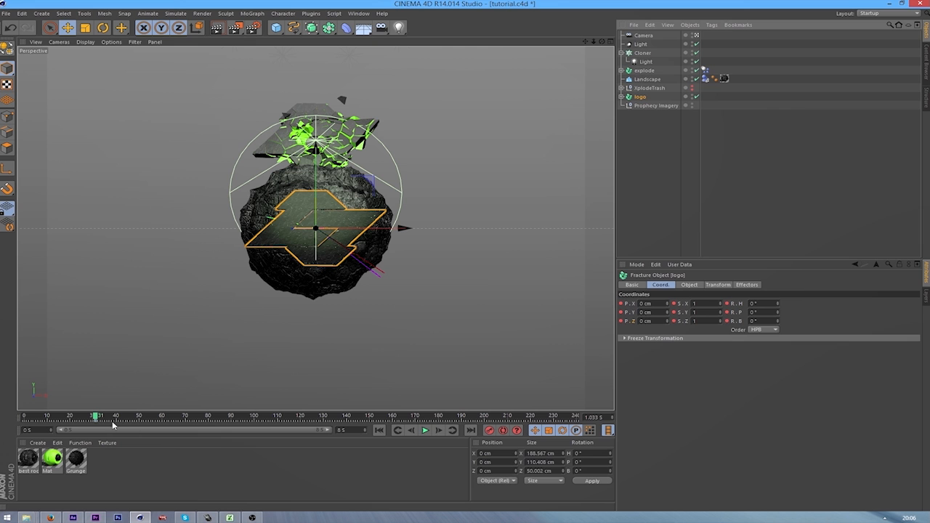
click(427, 431)
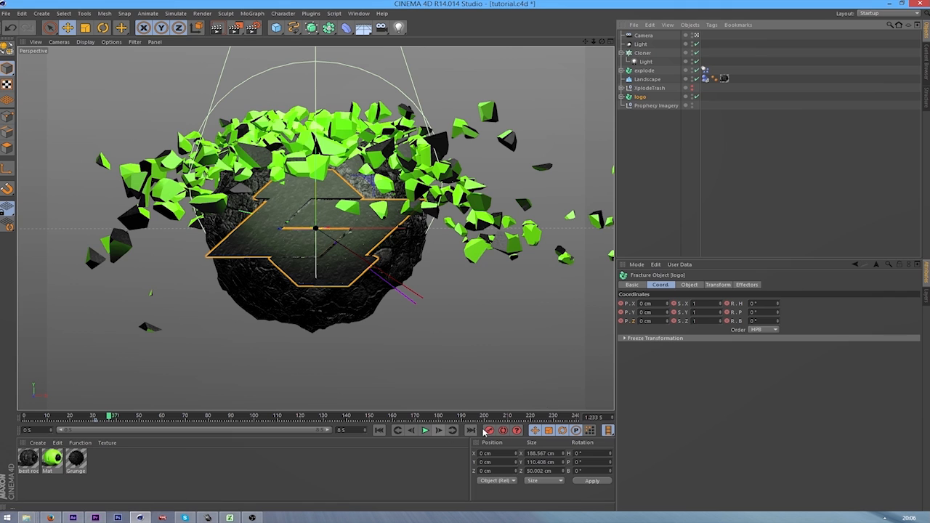
At frame 31, set the logo object's X, Y and Z scale to 0.
click(95, 419)
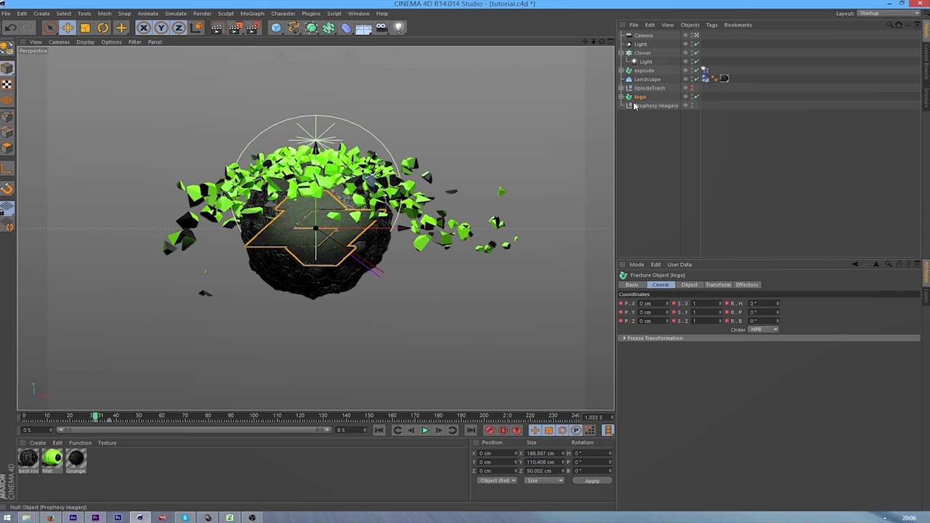
text(0)
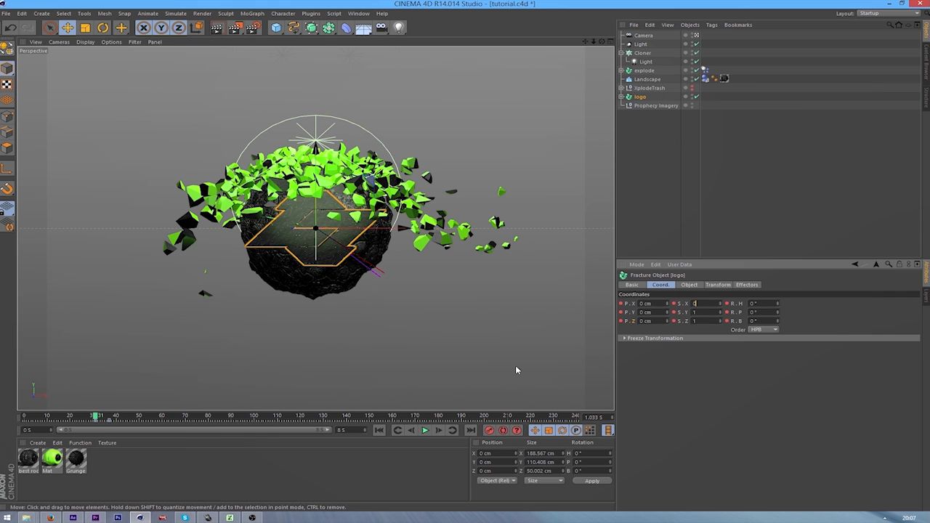
key(Tab)
text(0)
key(Tab)
text(0)
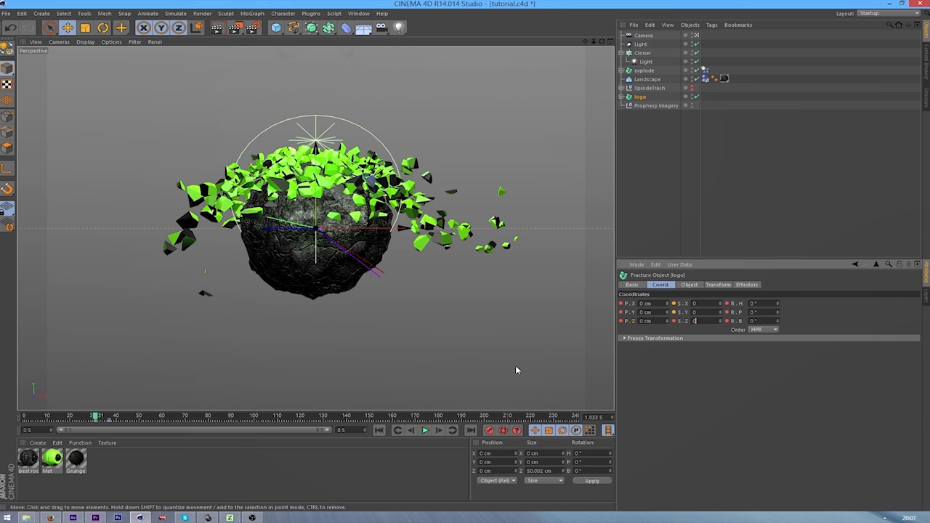
Set the logo's bank rotation to 180° at frame 31, record the keyframe, and play the animation to check the spin.
click(756, 320)
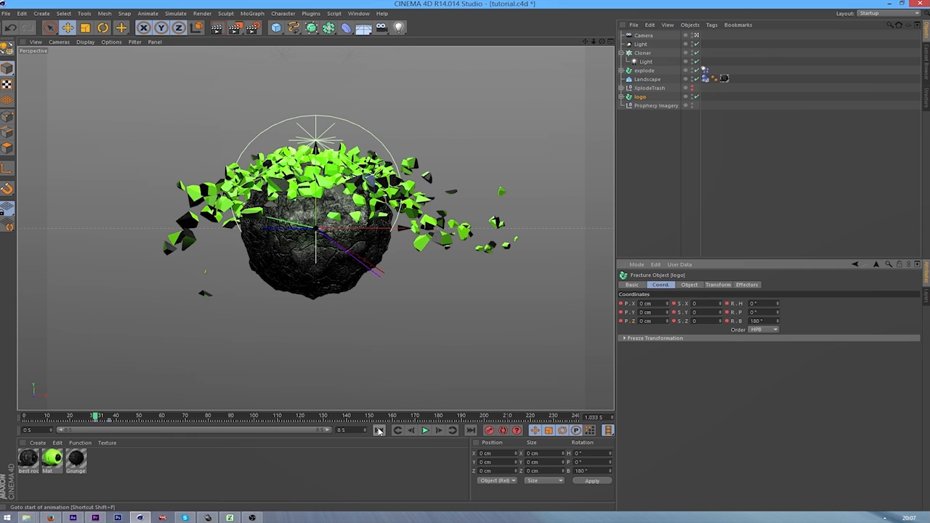
click(425, 431)
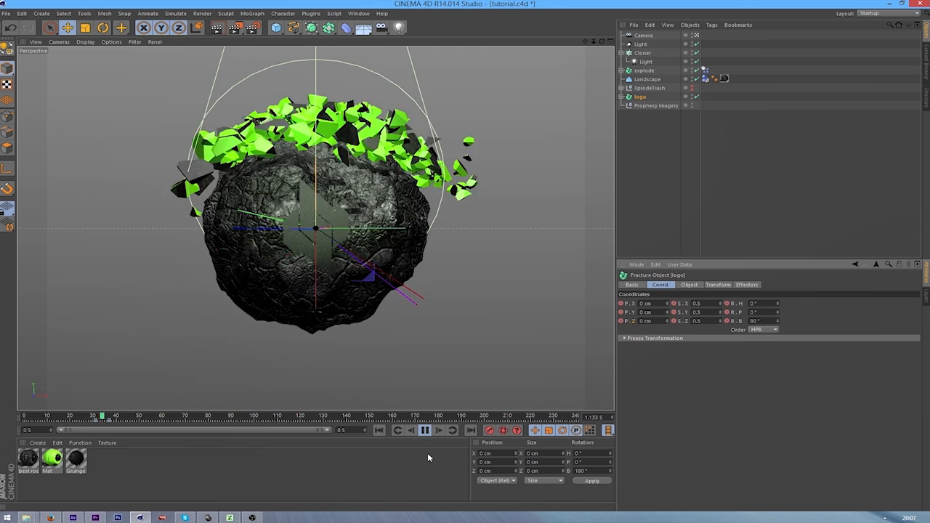
click(425, 429)
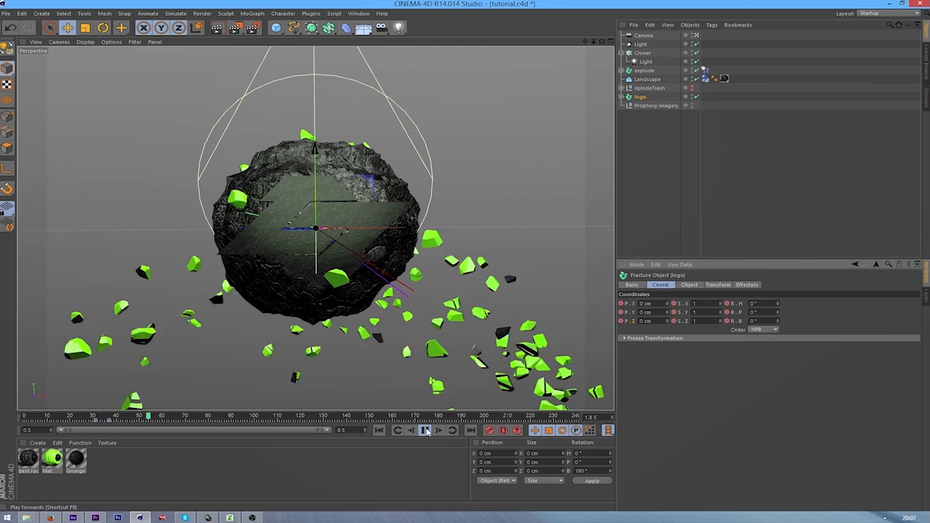
Back at frame 31, reduce the logo's bank rotation to 90° and record the keyframe again.
click(755, 321)
text(180)
key(Return)
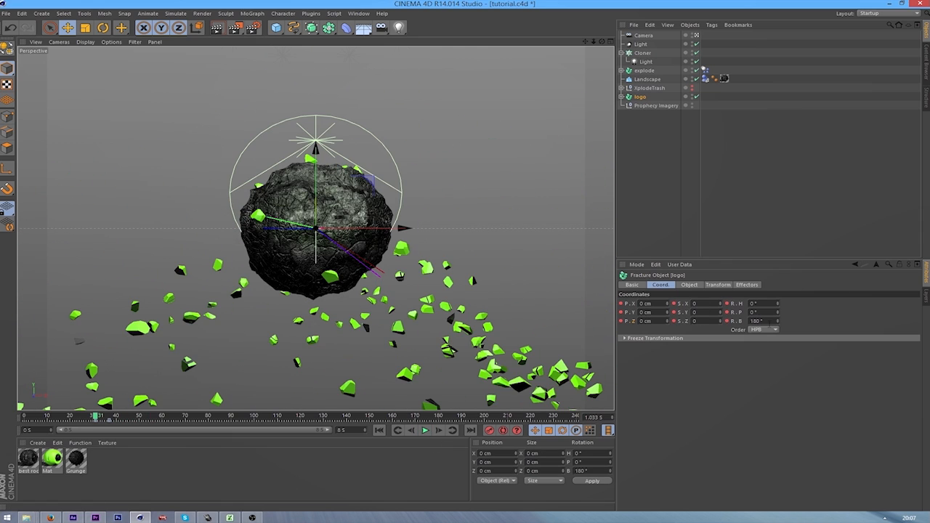
text(90)
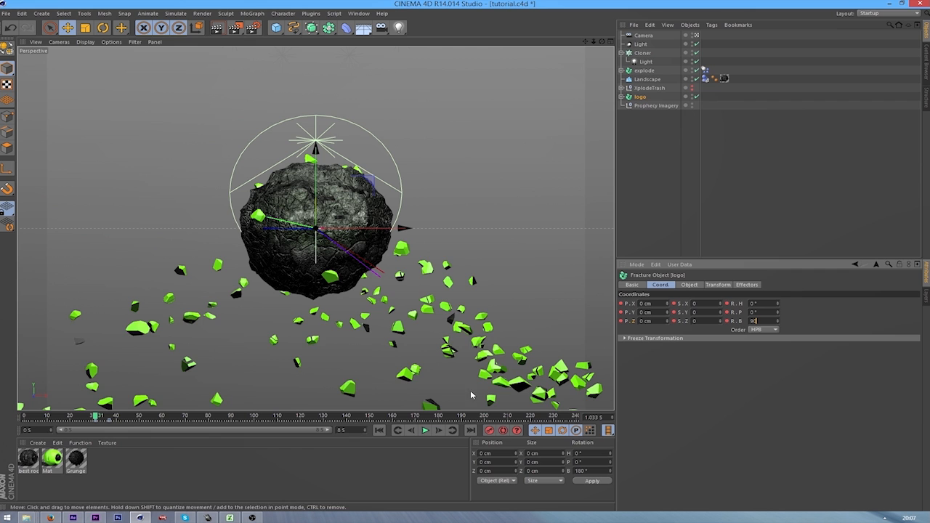
key(Return)
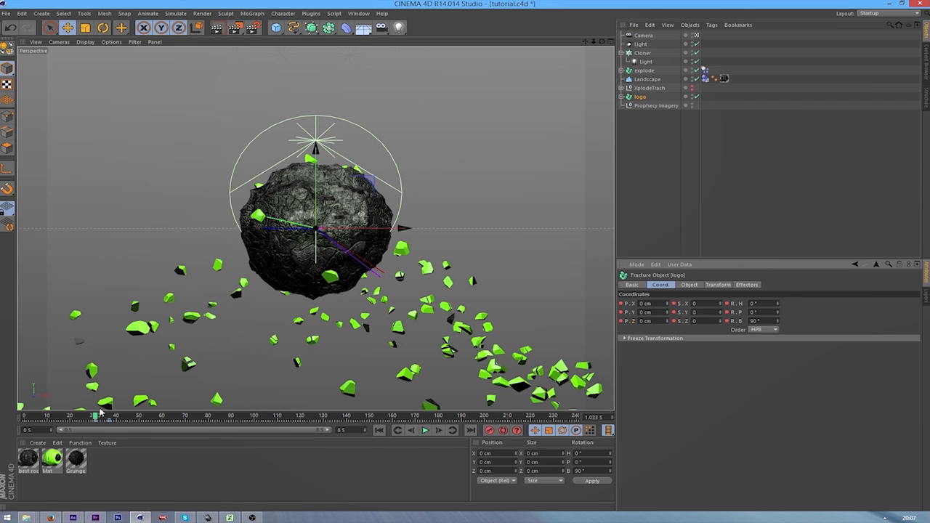
Replay and scrub the whole animation to examine how the logo scales up and spins into place, ending at frame 0.
click(425, 430)
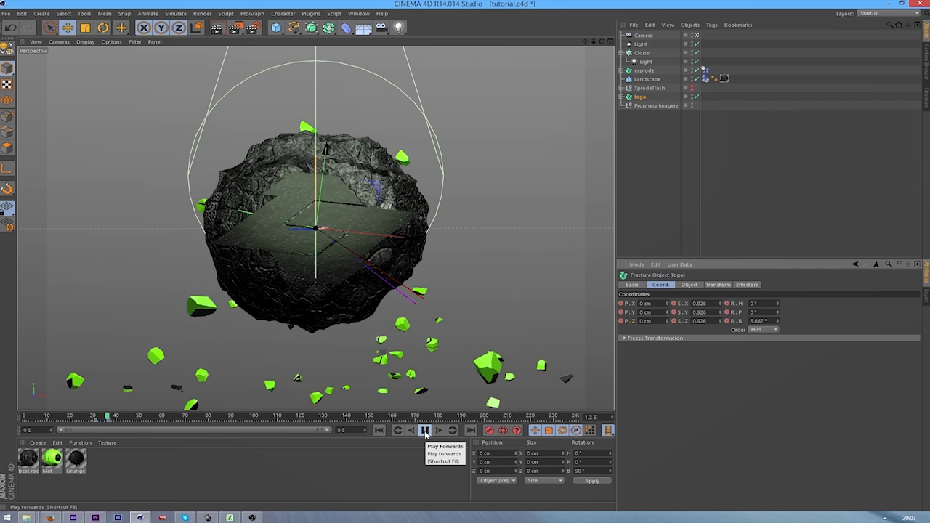
click(425, 430)
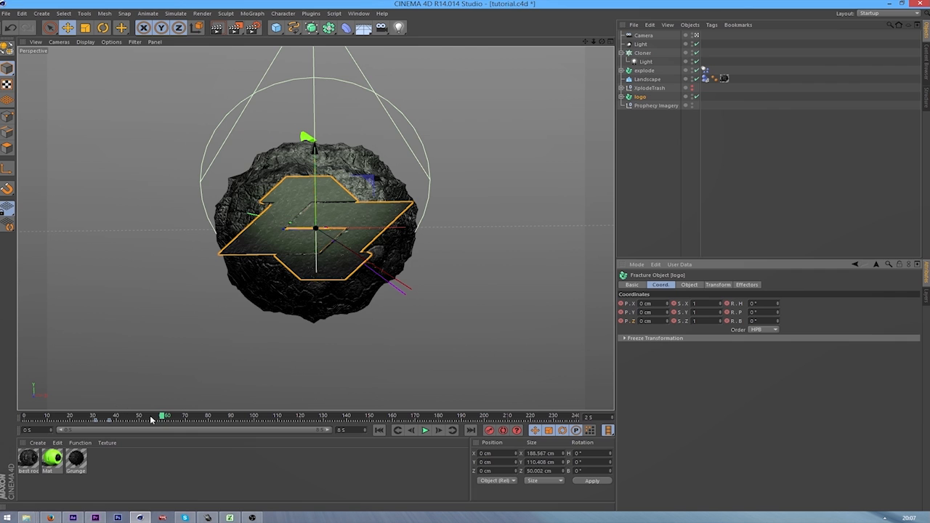
click(379, 430)
click(425, 430)
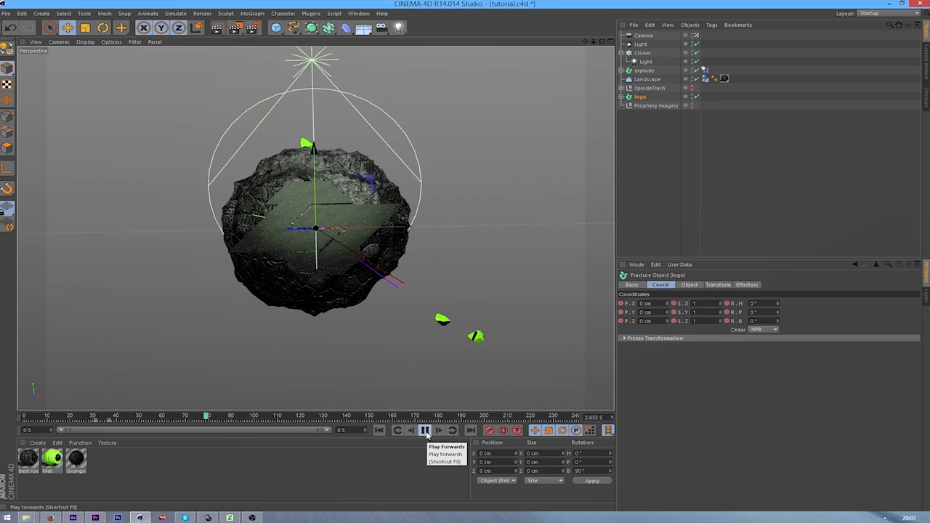
click(426, 430)
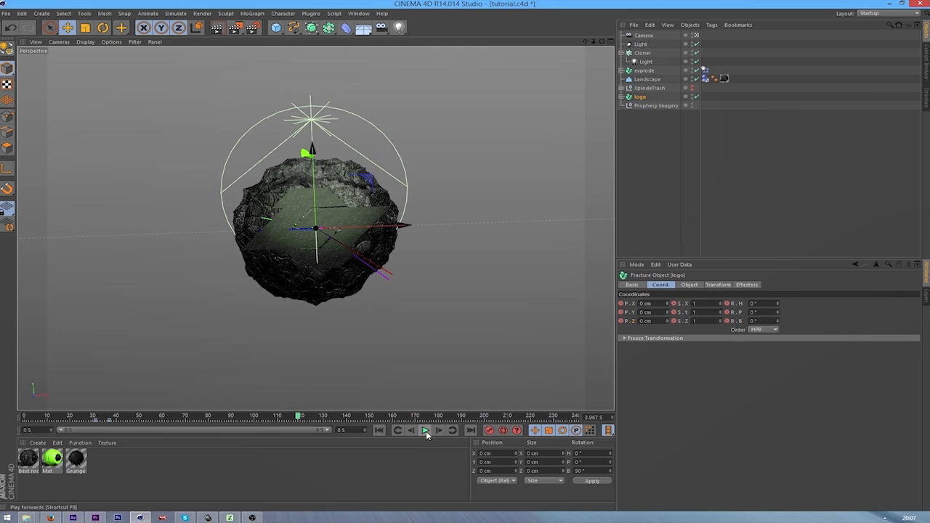
drag(276, 419, 445, 422)
drag(430, 462, 2, 433)
drag(135, 430, 465, 425)
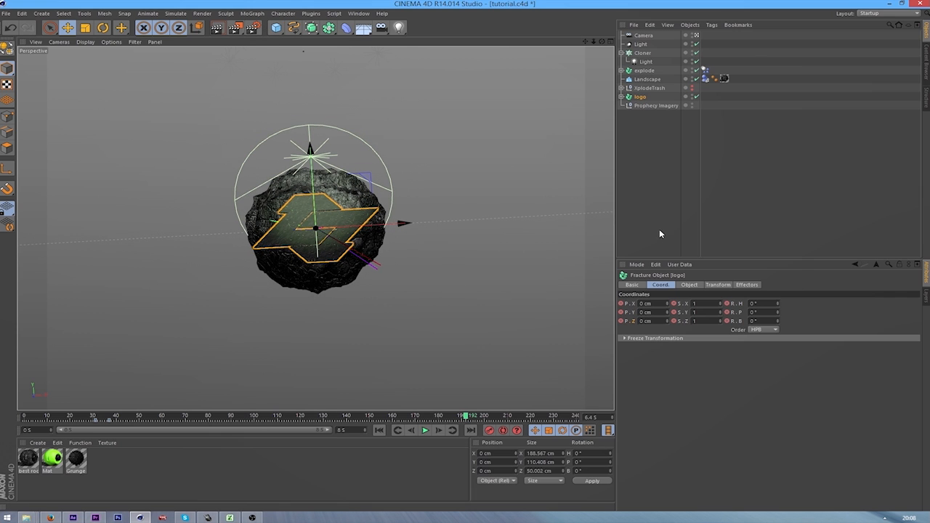
drag(471, 413, 18, 408)
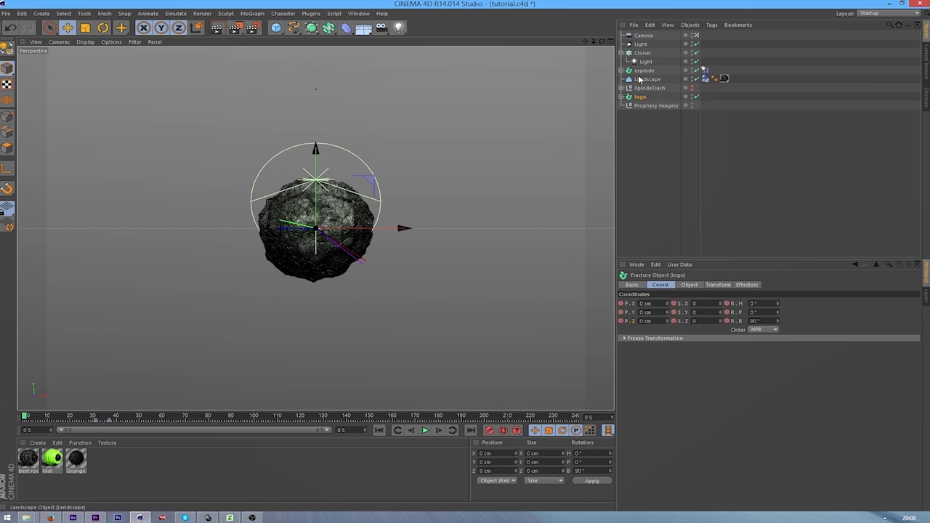
Keyframe the Landscape object's Rough Furrows at 25% on frame 0.
click(646, 79)
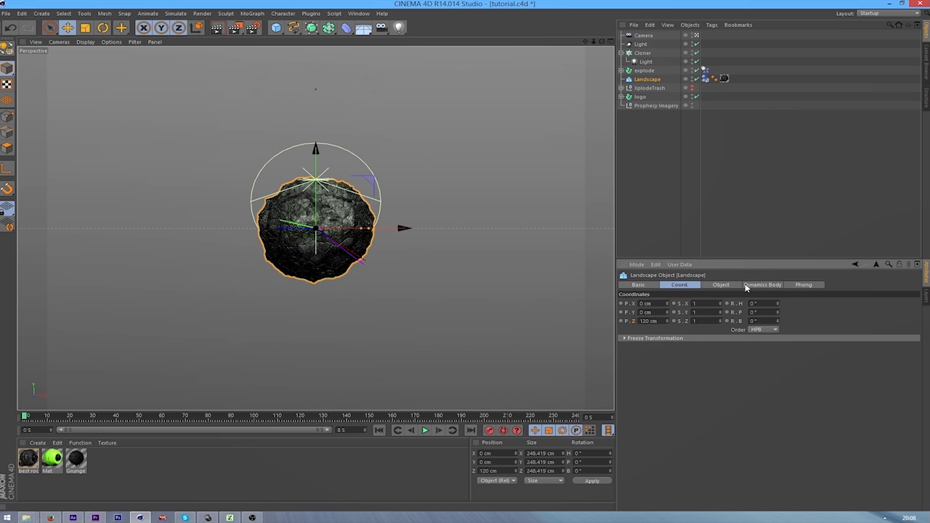
click(729, 287)
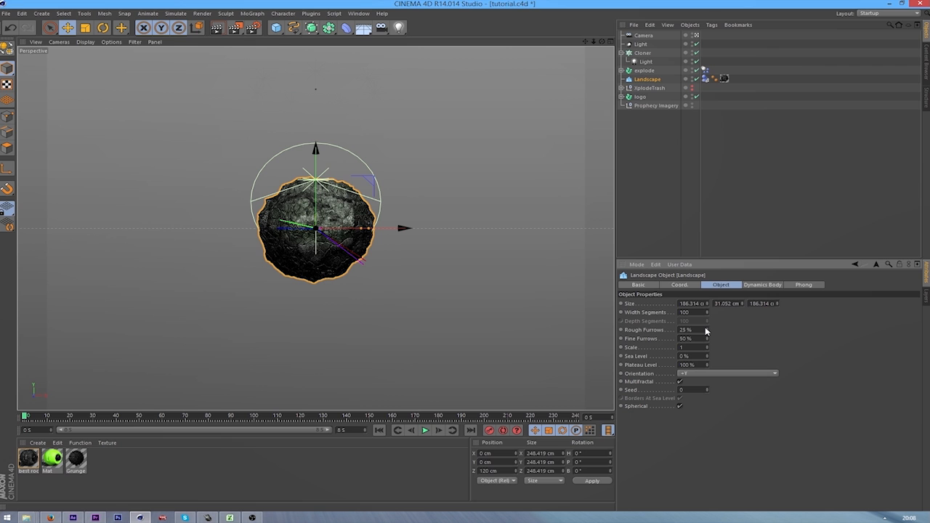
mouse_move(707, 330)
mouse_down()
mouse_move(707, 313)
mouse_move(707, 325)
mouse_up()
click(25, 419)
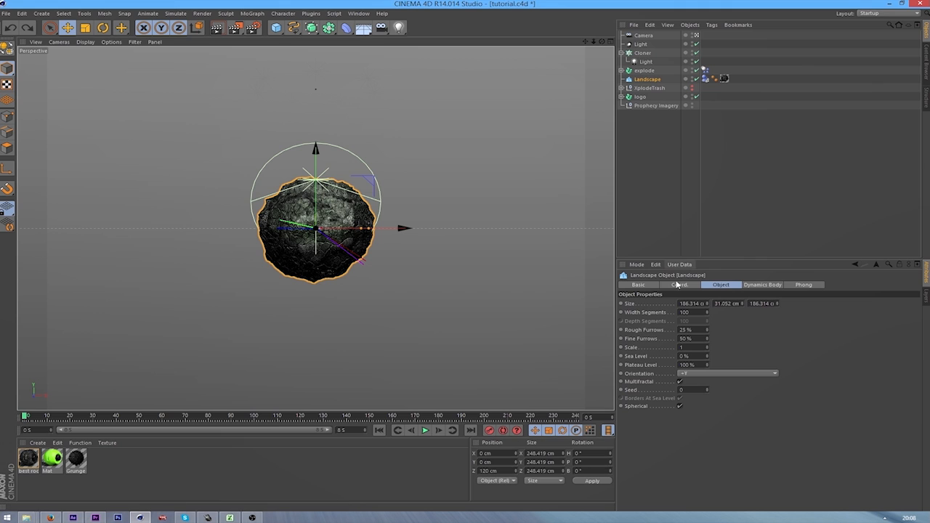
ctrl+click(621, 330)
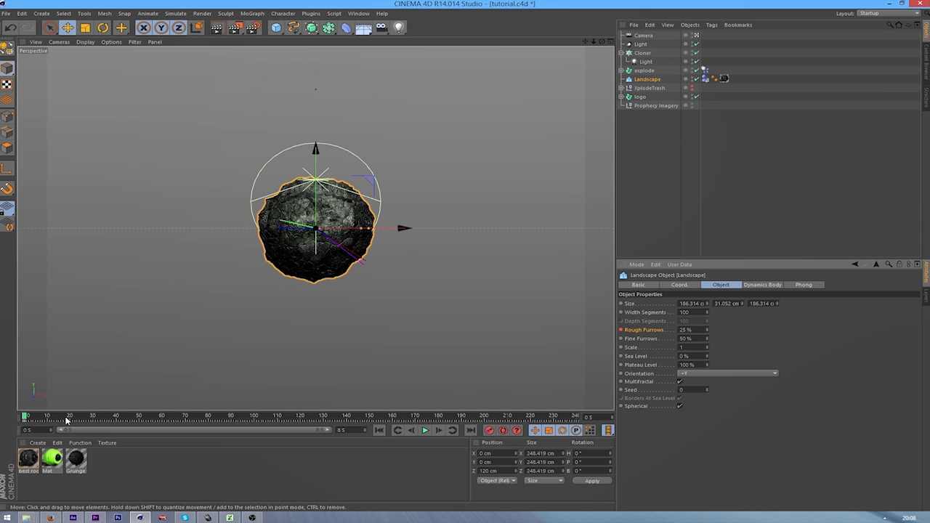
At the final frame, raise the Landscape's Rough Furrows to 36% and keyframe it.
drag(65, 420, 792, 357)
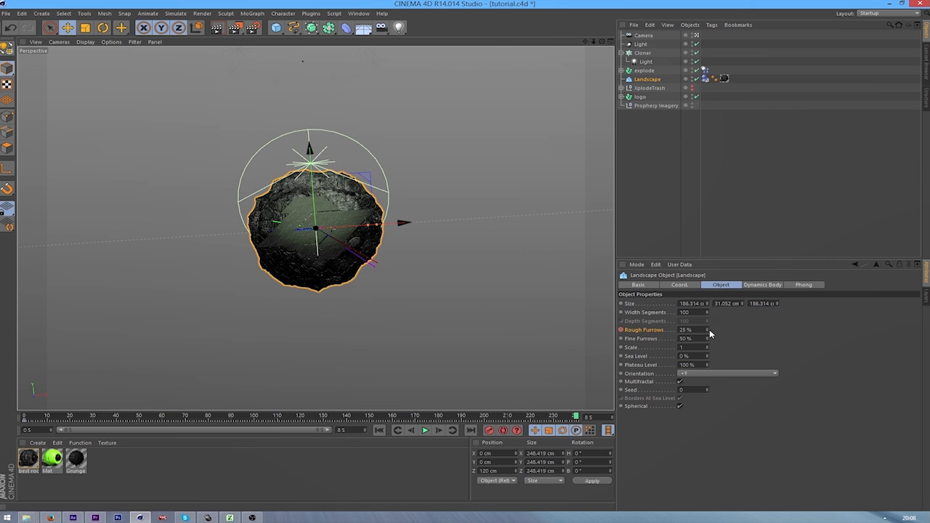
drag(709, 330, 725, 330)
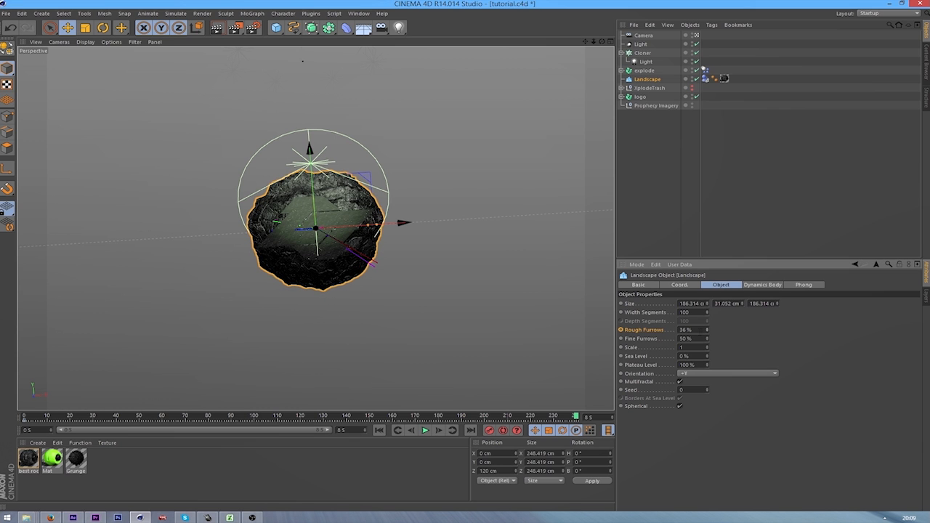
click(621, 330)
drag(574, 416, 716, 436)
key(ctrl+z)
Set the Landscape's Sea Level to 74% and keyframe it at frame 31, where the logo's first keyframe sits.
drag(706, 356, 776, 356)
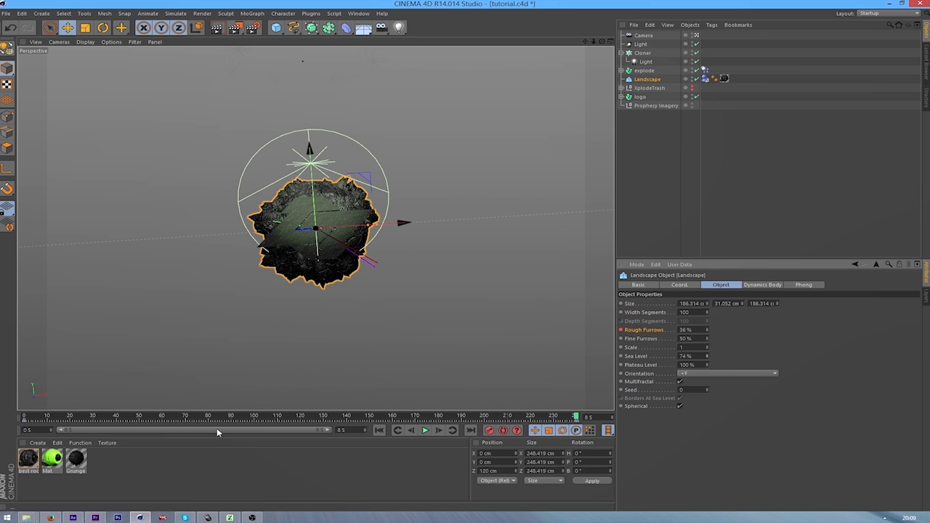
click(640, 97)
click(97, 416)
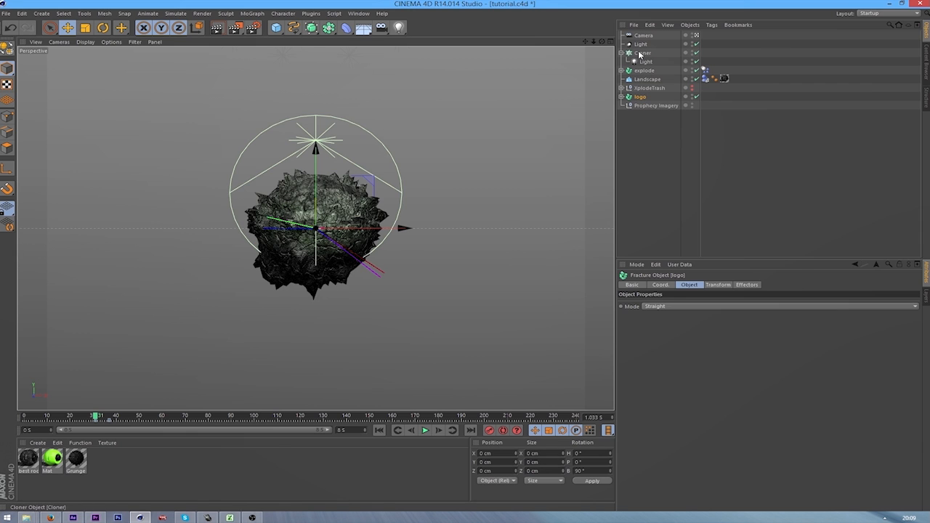
click(646, 78)
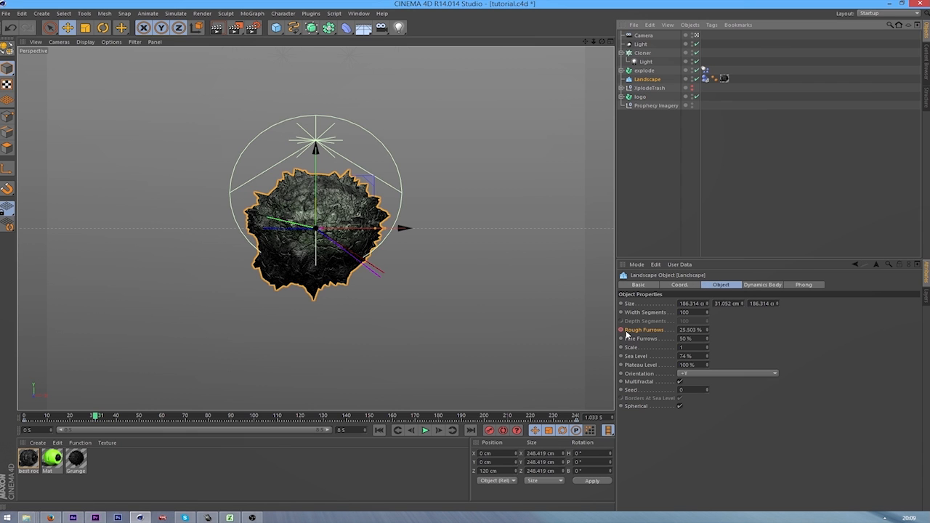
ctrl+click(621, 356)
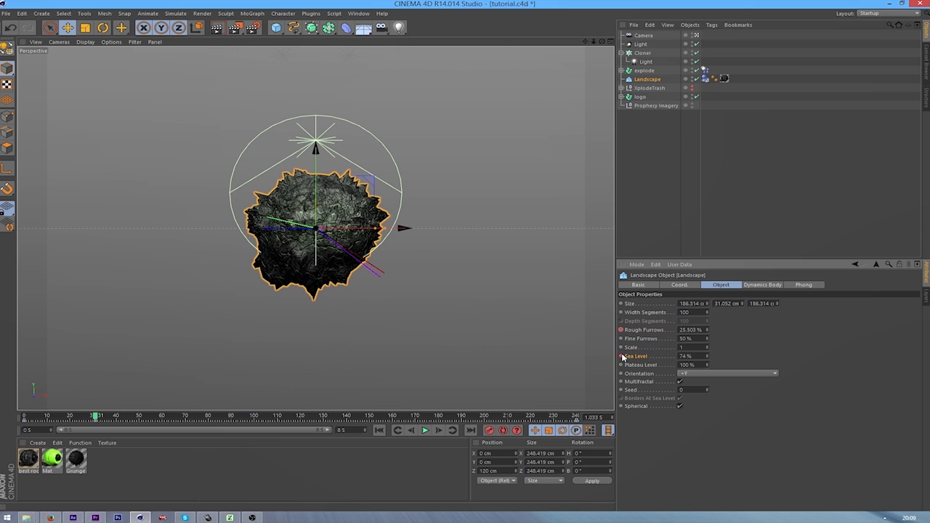
Move to the logo's second keyframe at frame 37, set the Landscape's Sea Level to 0% and keyframe it.
click(641, 96)
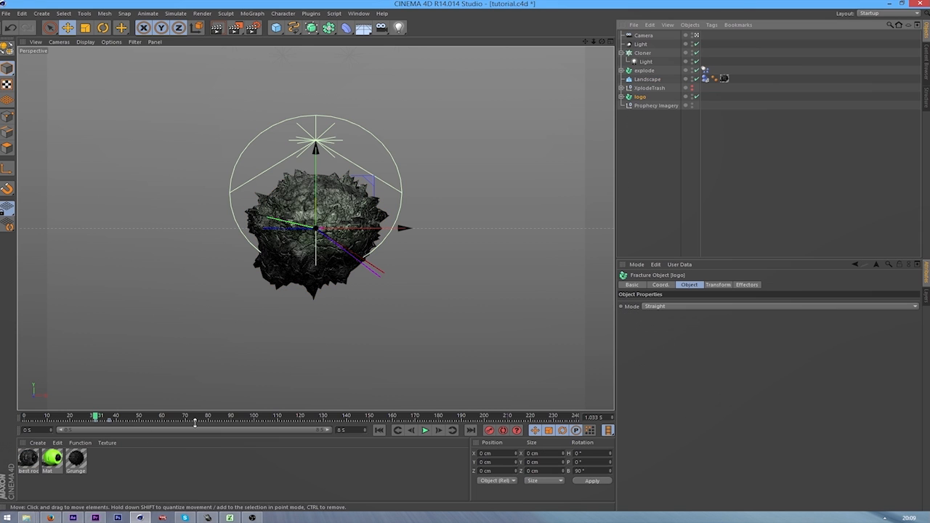
click(109, 417)
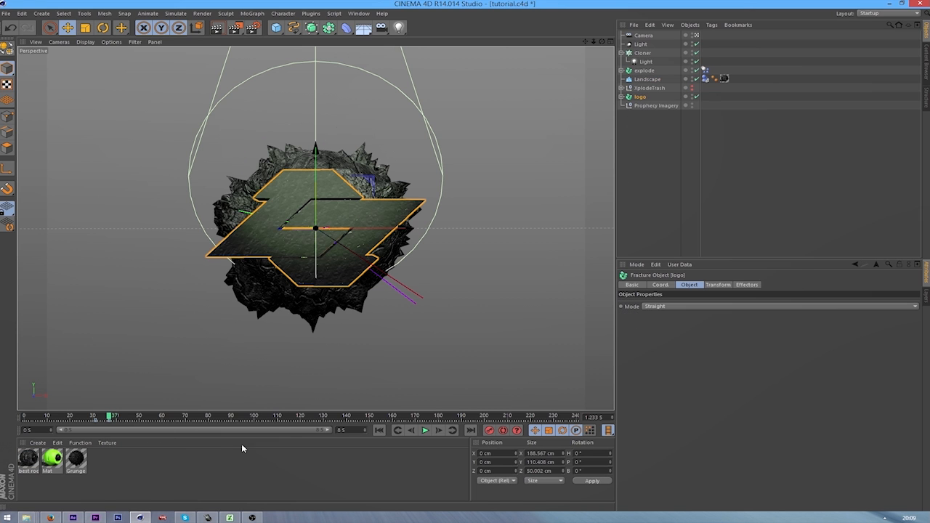
click(647, 79)
drag(707, 355, 707, 407)
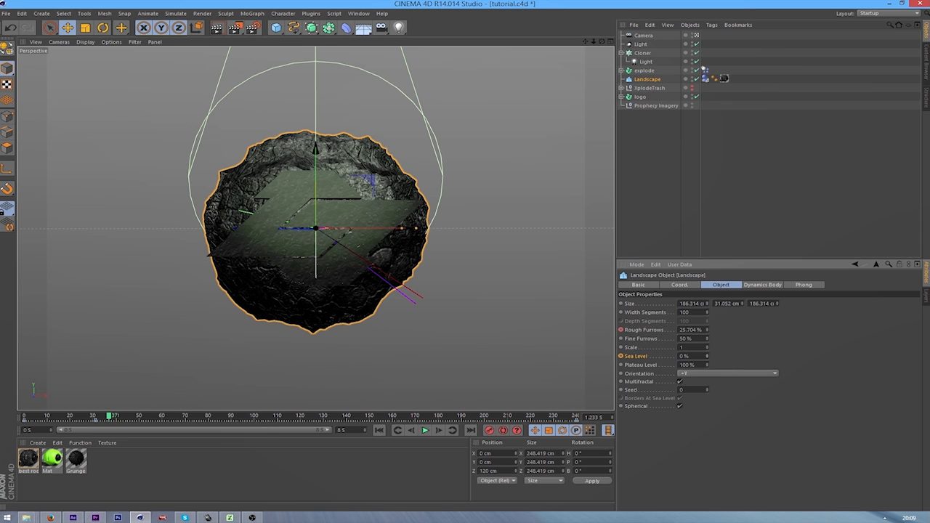
ctrl+click(622, 355)
Play the animation through the impact to examine how the spiky rock smooths out as the logo appears.
drag(109, 415, 88, 416)
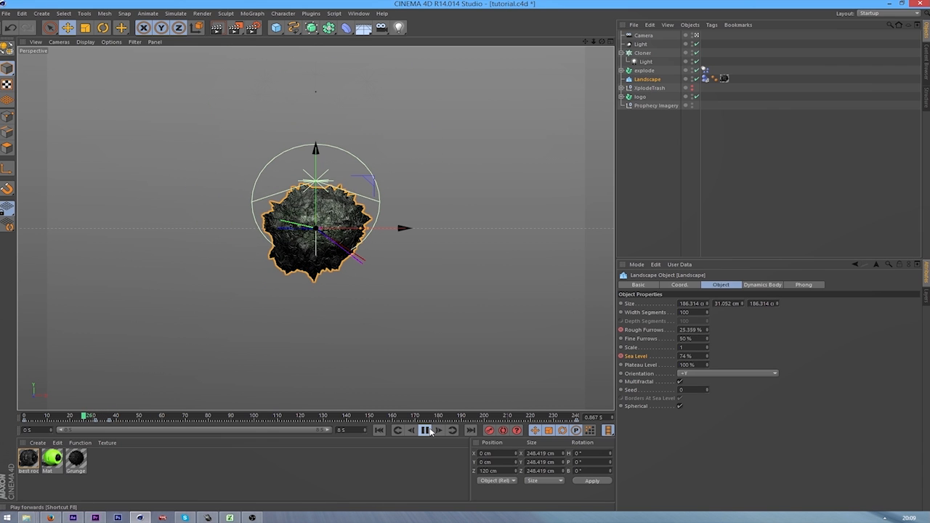
click(426, 430)
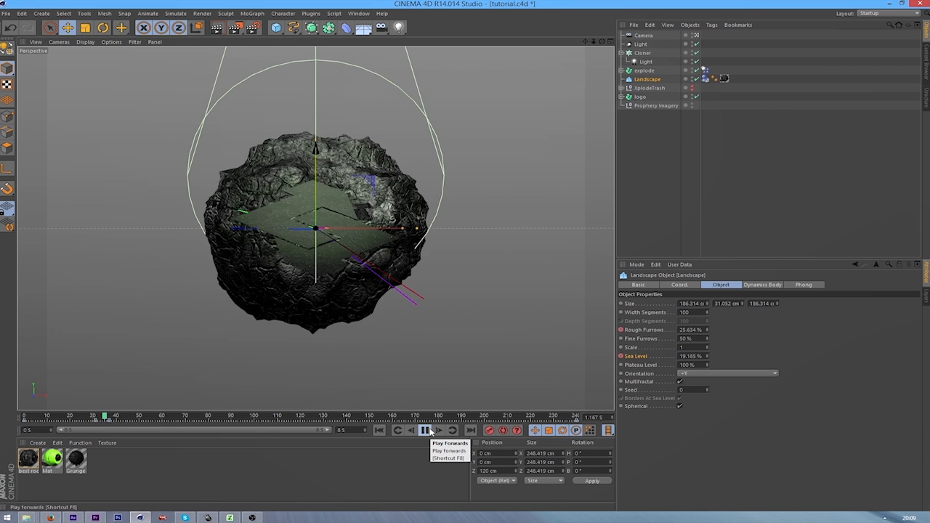
click(426, 430)
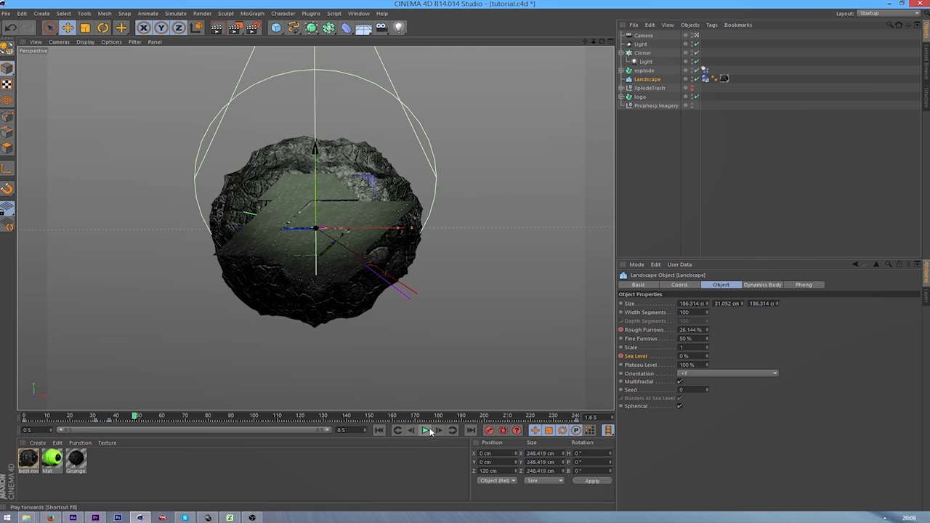
Remove the Landscape's Rough Furrows keyframe at the final frame, check frame 0, and return to frame 31.
click(576, 420)
click(305, 421)
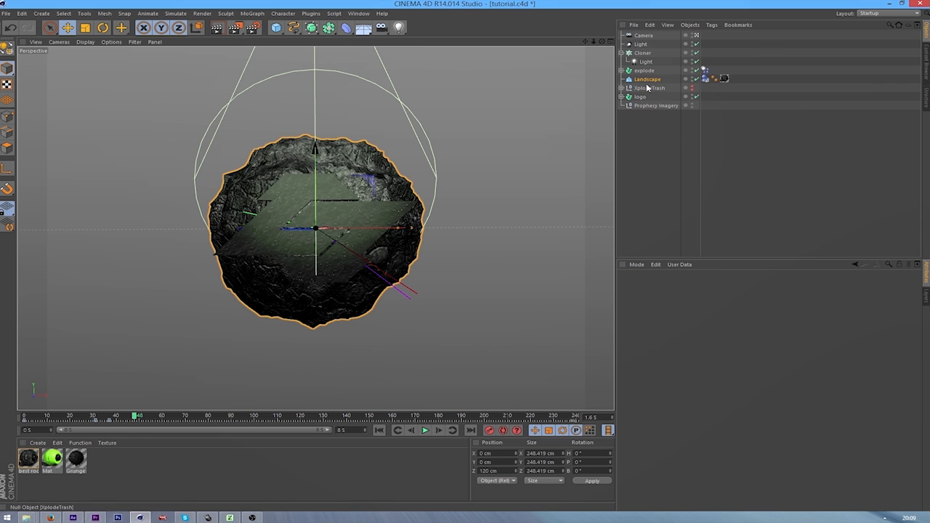
click(646, 80)
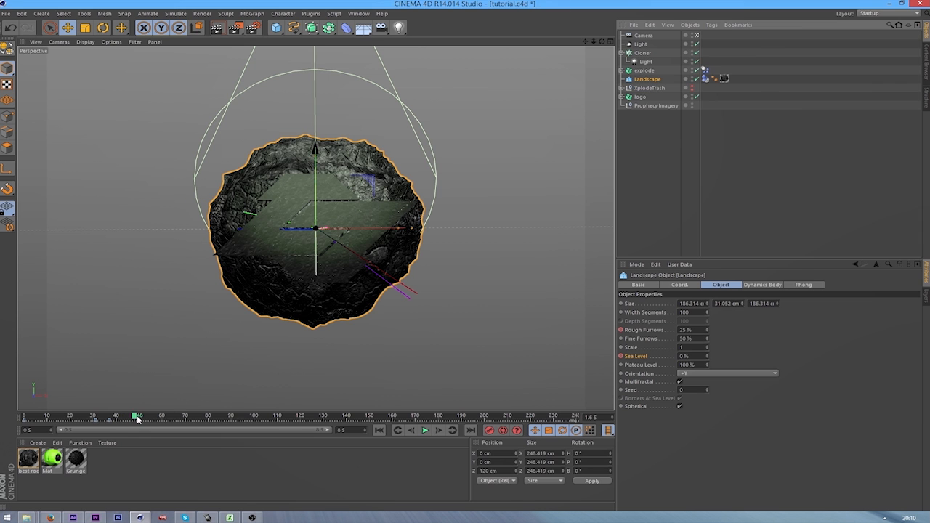
drag(136, 418, 24, 419)
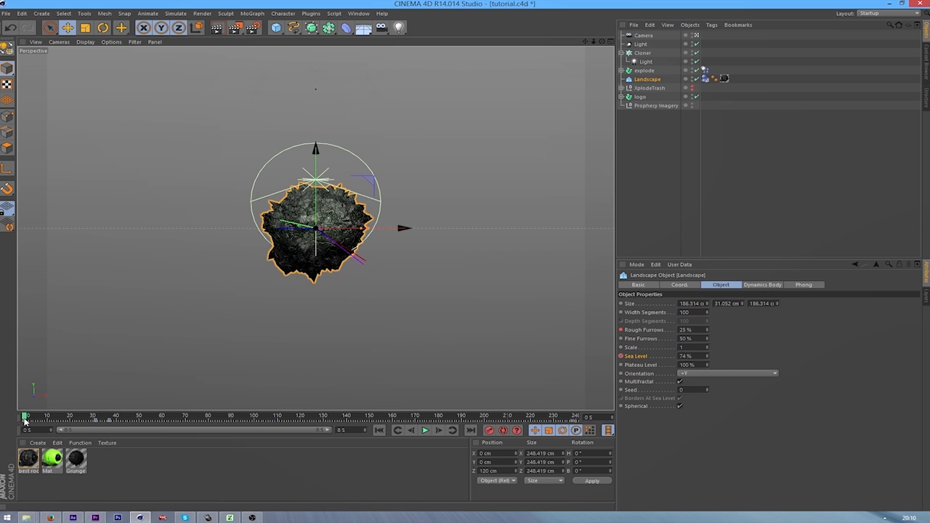
click(95, 416)
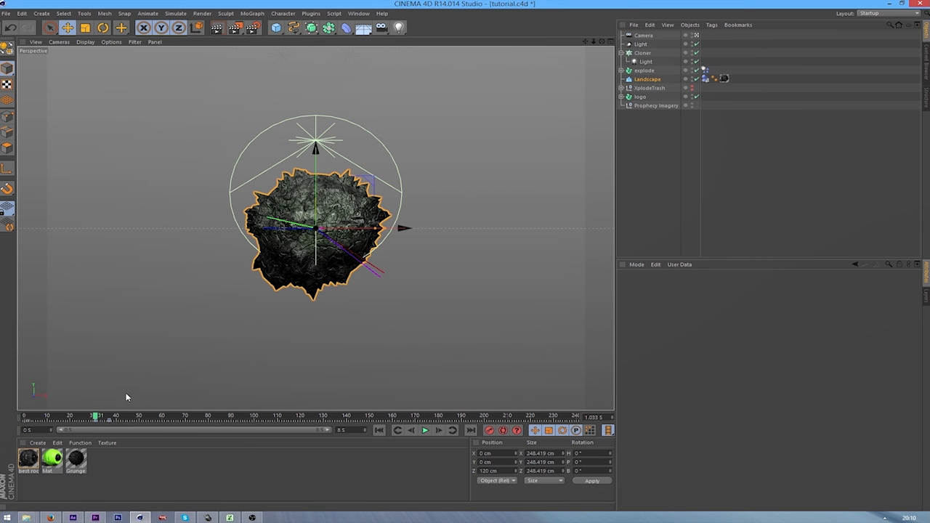
Return to frame 0 and set the render output size to 1280 x 720 pixels with a resolution of 300 DPI.
click(642, 80)
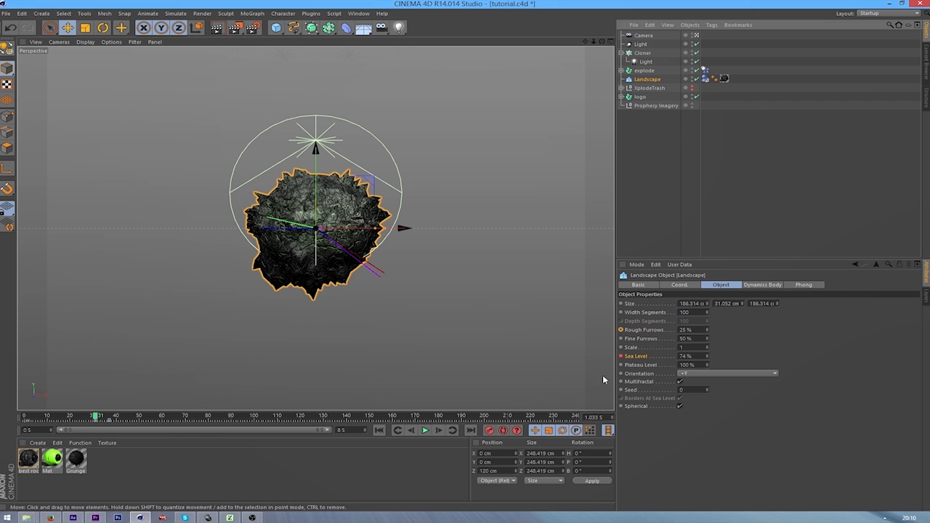
drag(95, 417, 24, 419)
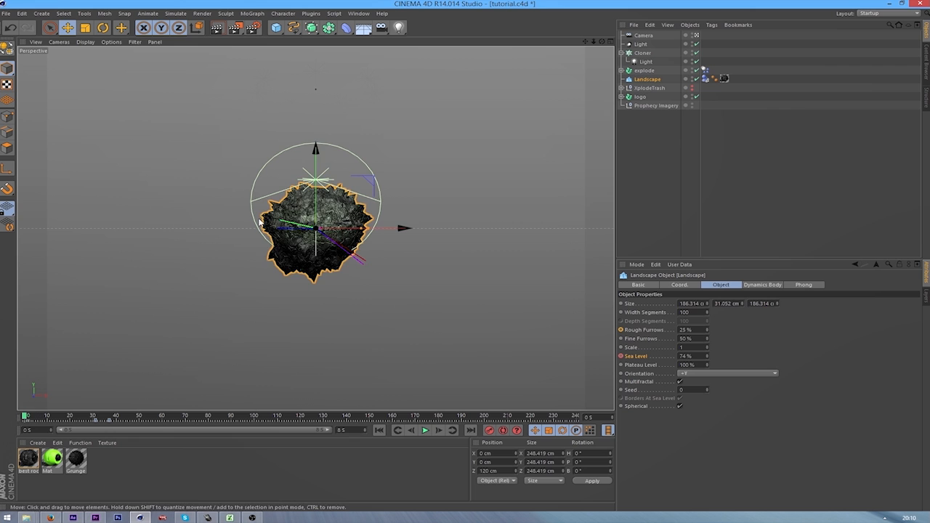
click(253, 29)
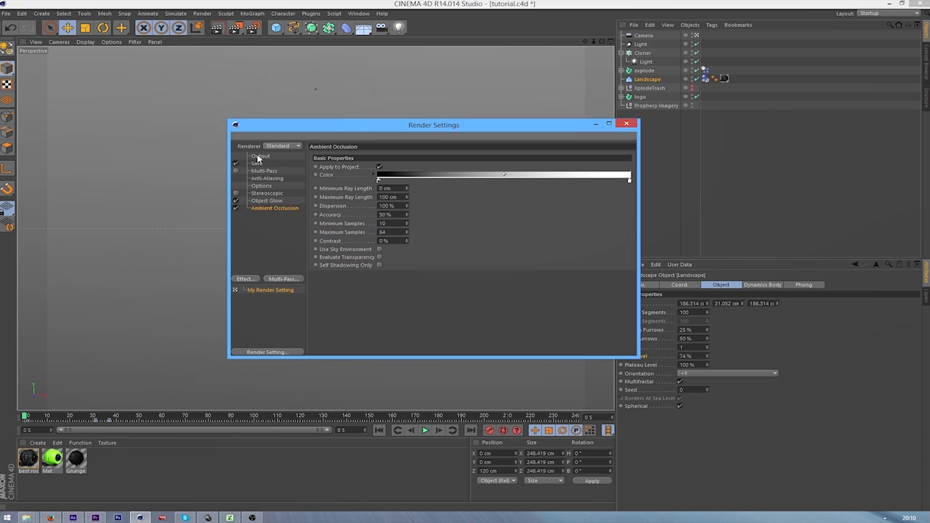
drag(489, 135, 656, 181)
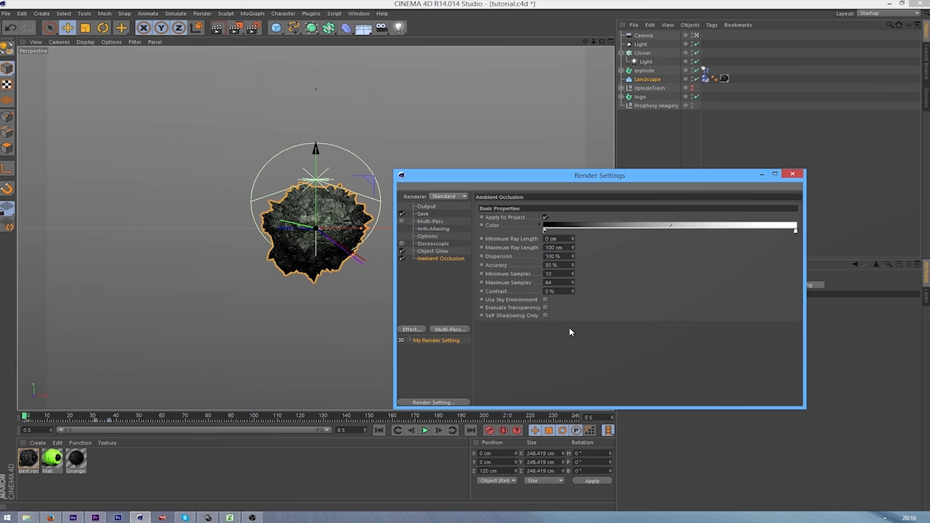
click(424, 206)
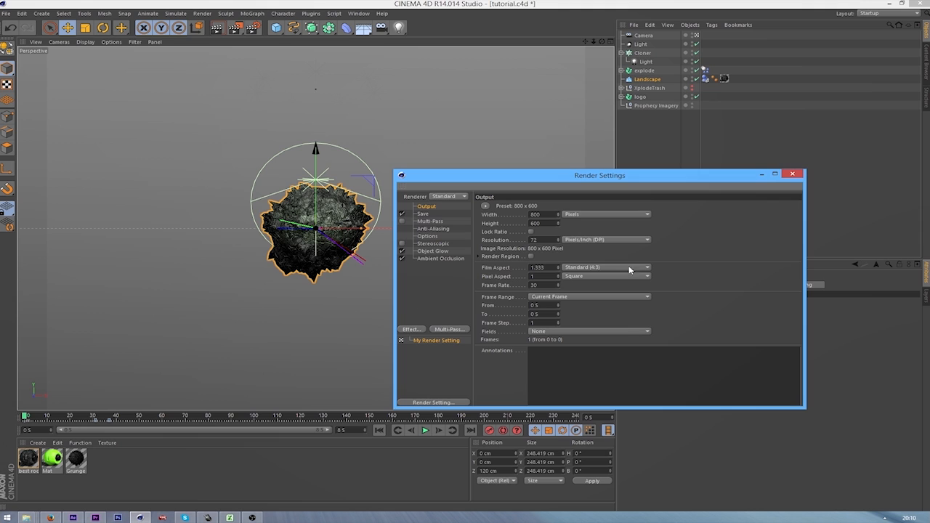
text(1280)
key(Tab)
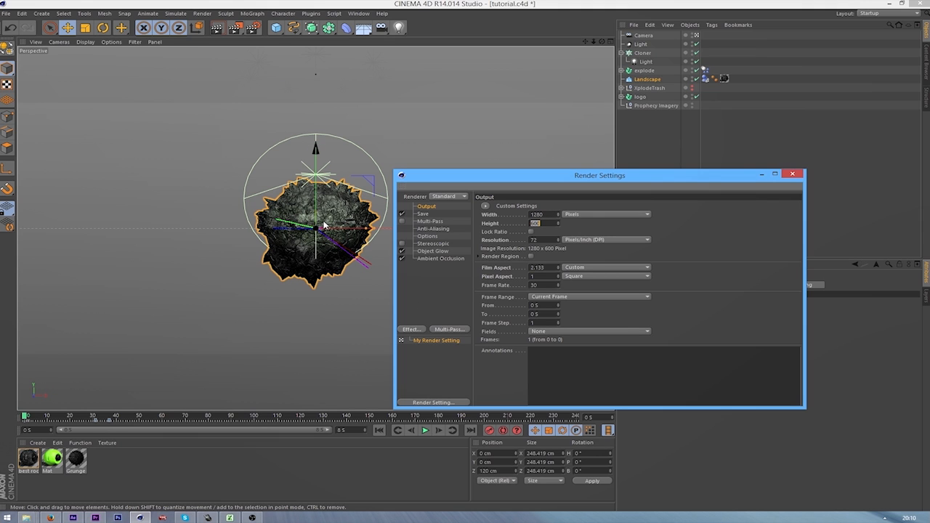
text(720)
key(Tab)
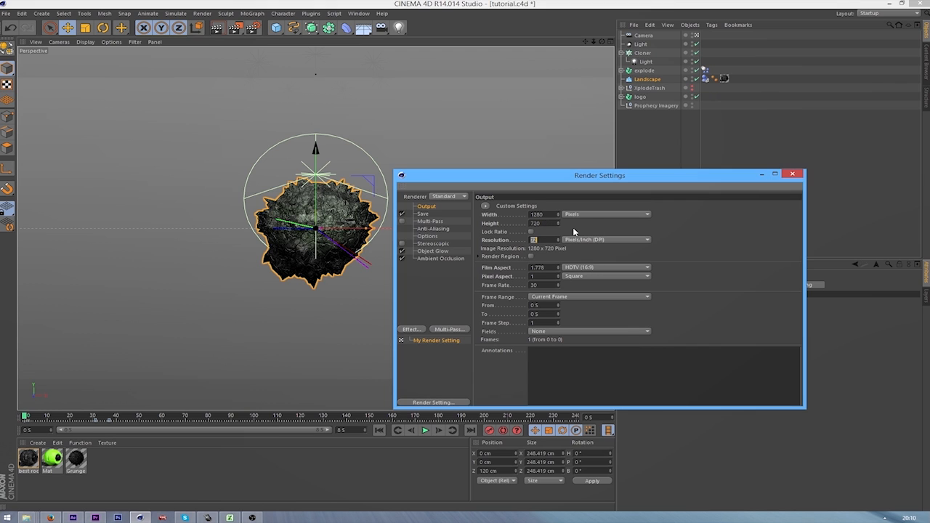
text(300)
Set the render's frame range to Manual and end it at 8 seconds.
click(589, 298)
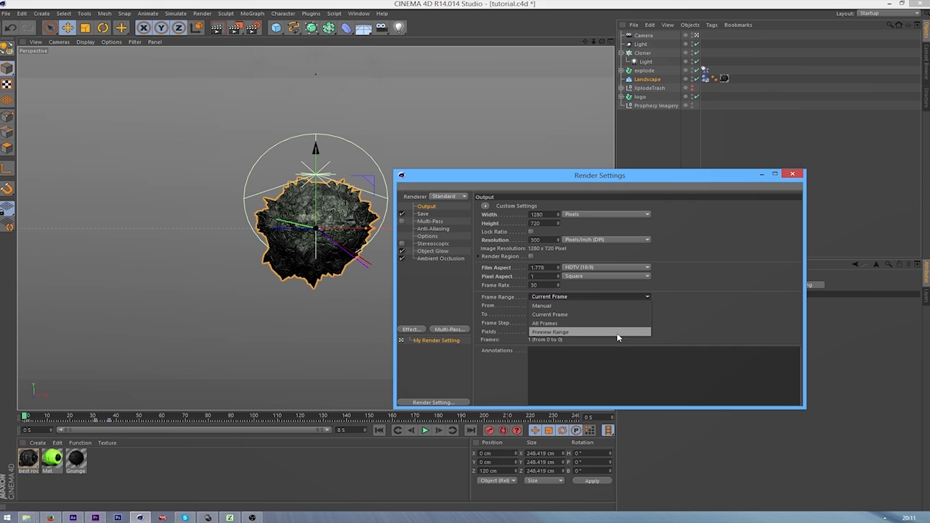
click(583, 306)
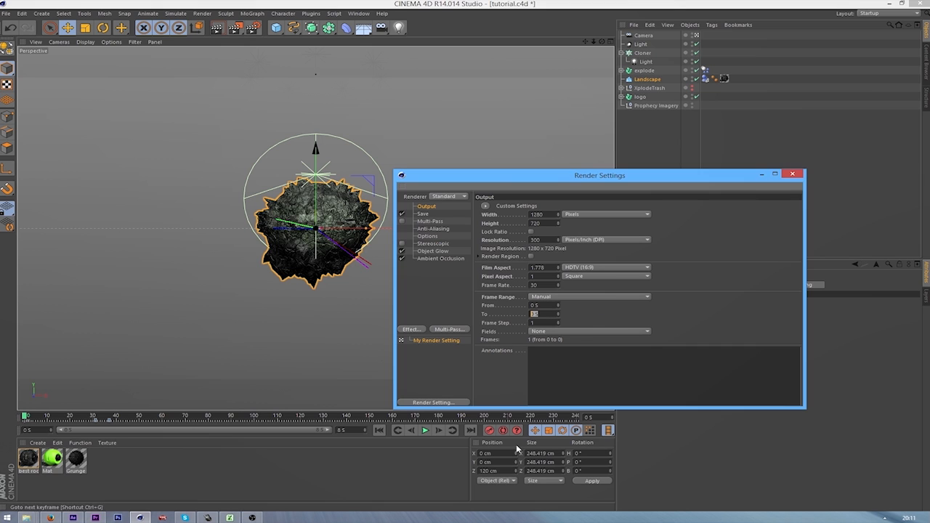
click(542, 314)
text(8)
key(Return)
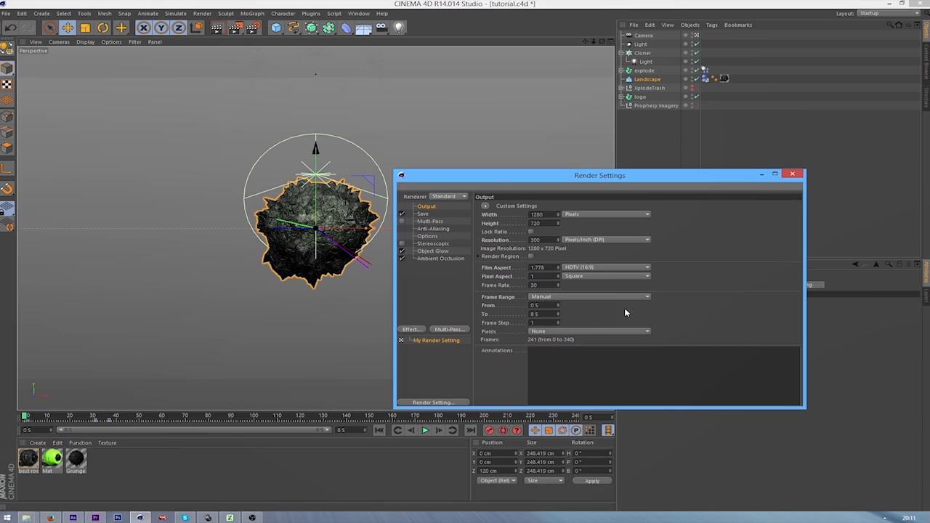
Try the All Frames option for the render's frame range and switch back to Manual.
click(603, 296)
click(577, 323)
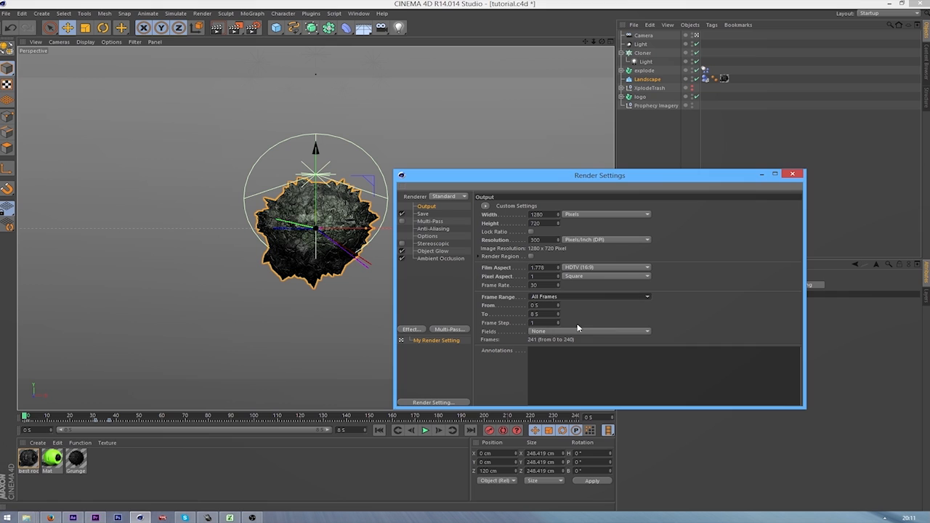
click(581, 296)
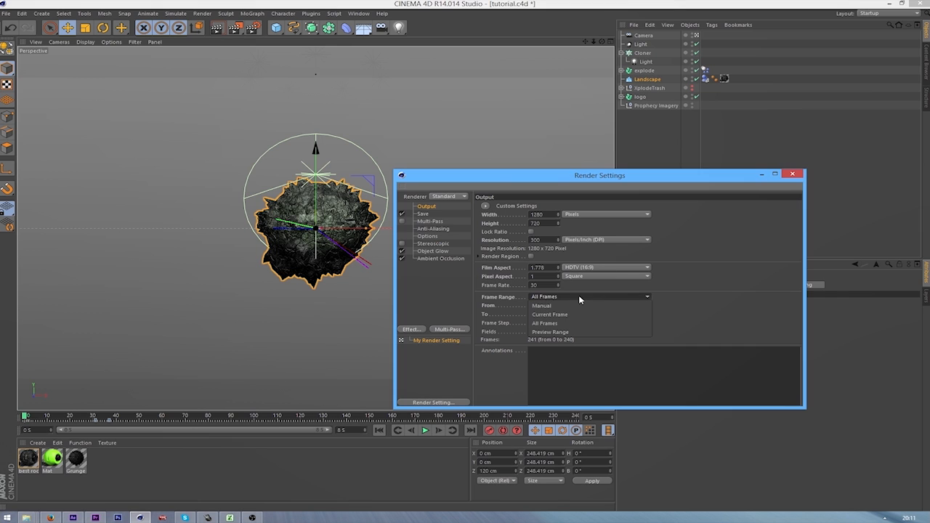
click(578, 306)
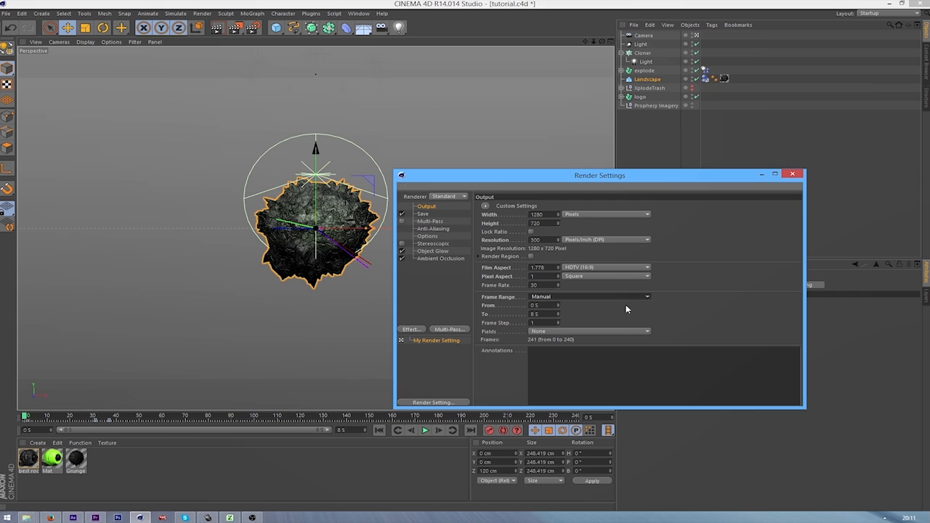
click(646, 297)
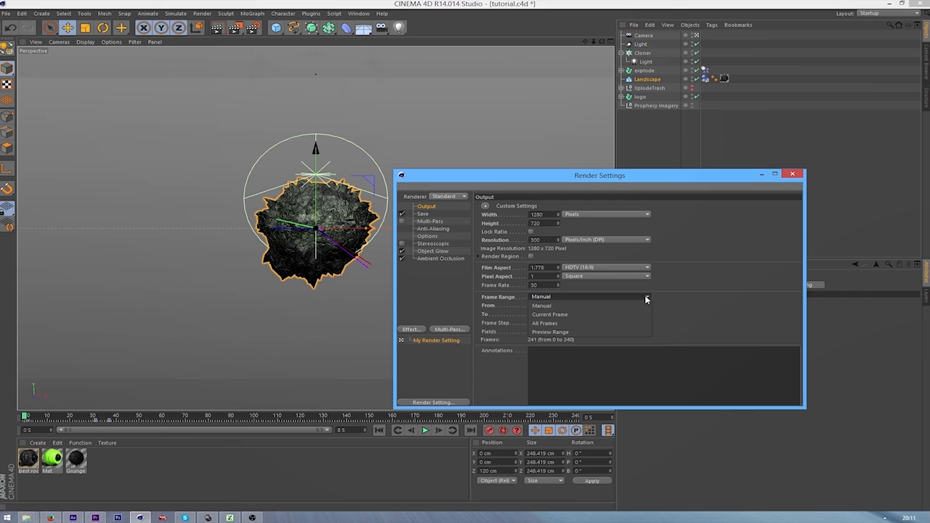
click(699, 327)
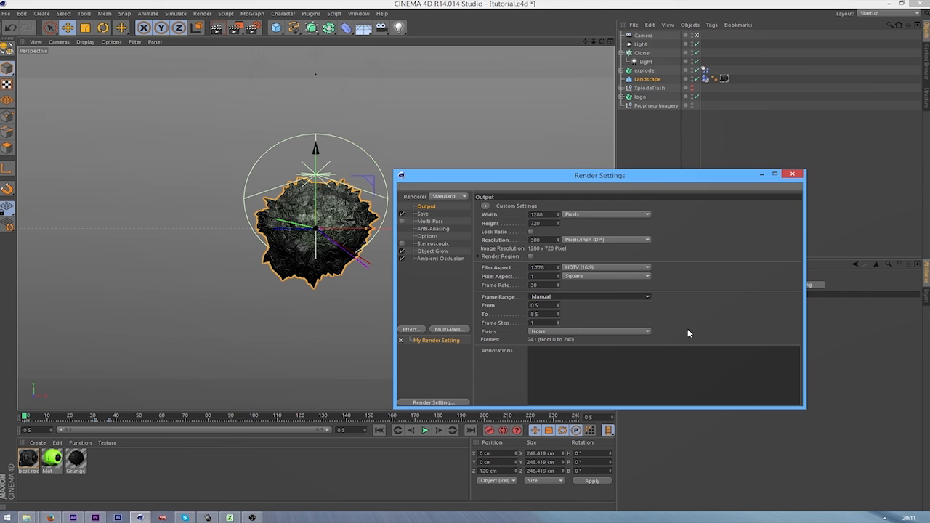
Set the render's anti-aliasing to Best.
click(432, 229)
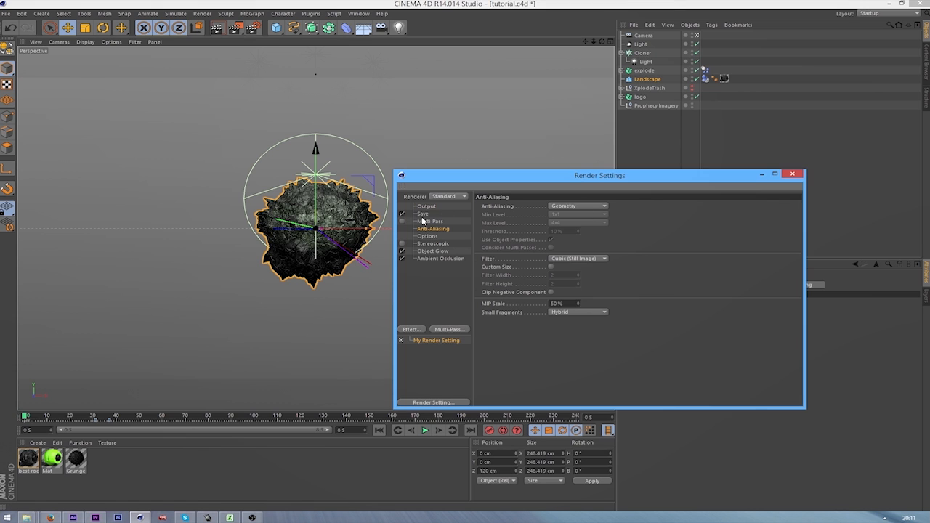
click(573, 206)
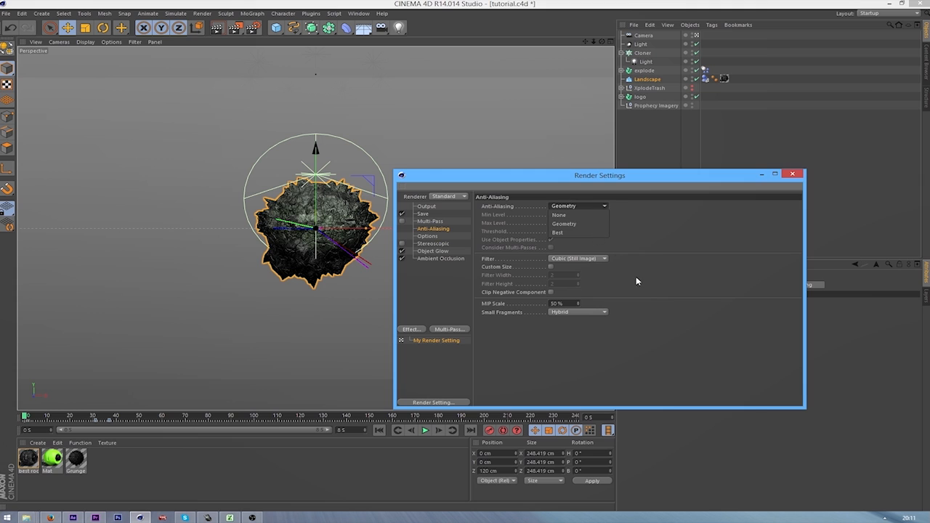
click(577, 232)
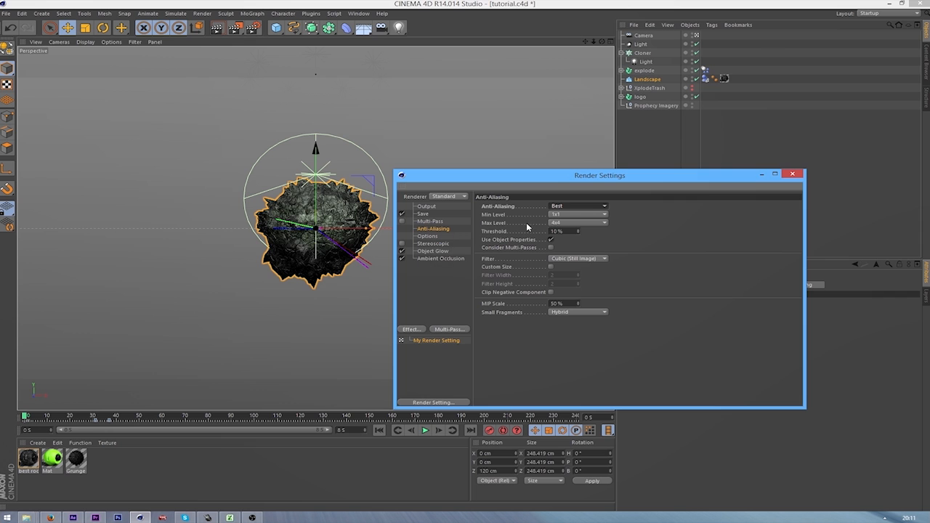
Choose a save location for the render, creating and opening a folder named Tutorial Intro inside the prohecy folder.
click(427, 215)
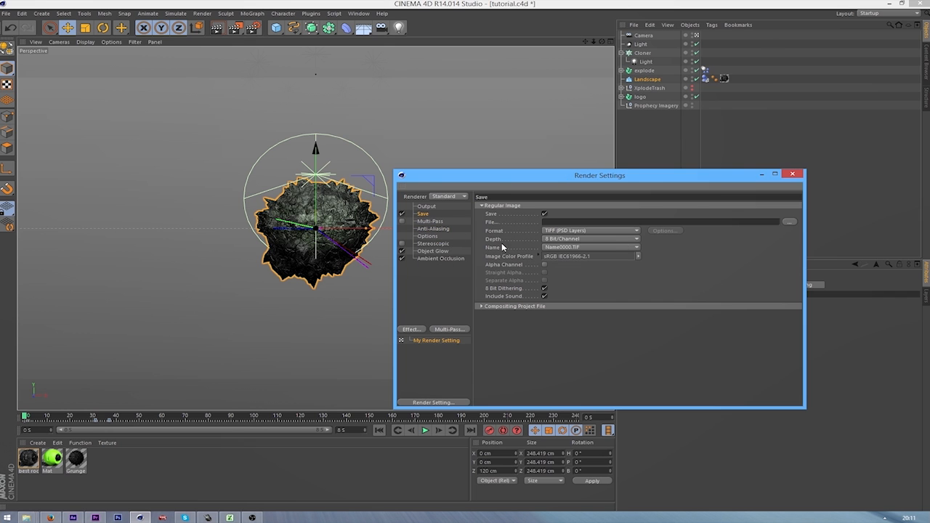
click(790, 222)
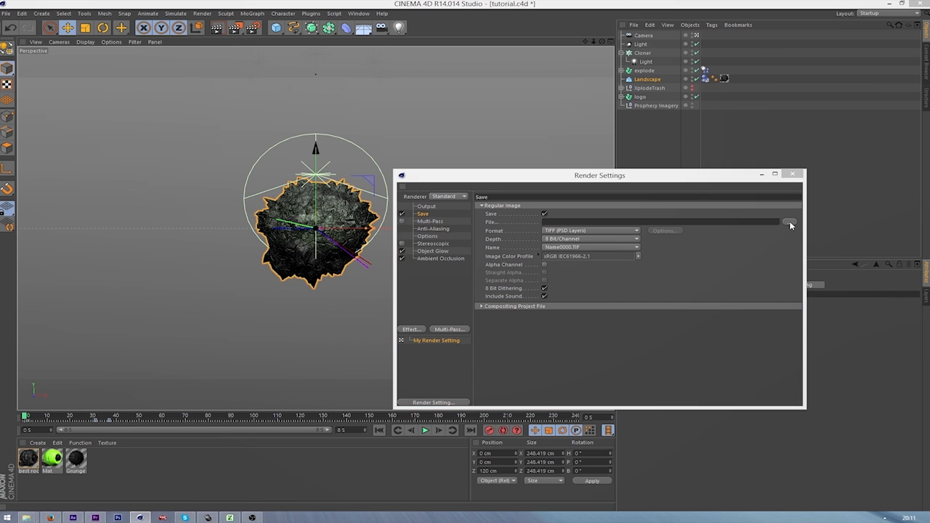
click(572, 204)
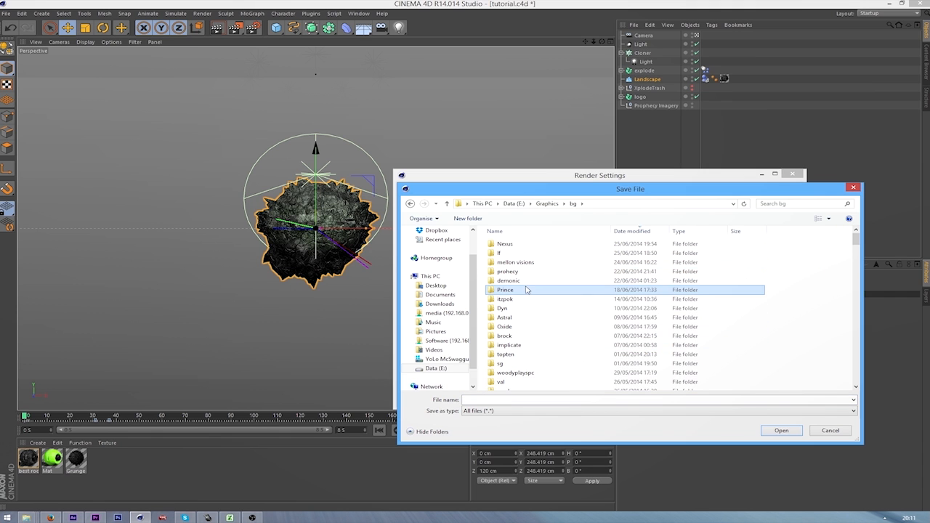
double_click(509, 271)
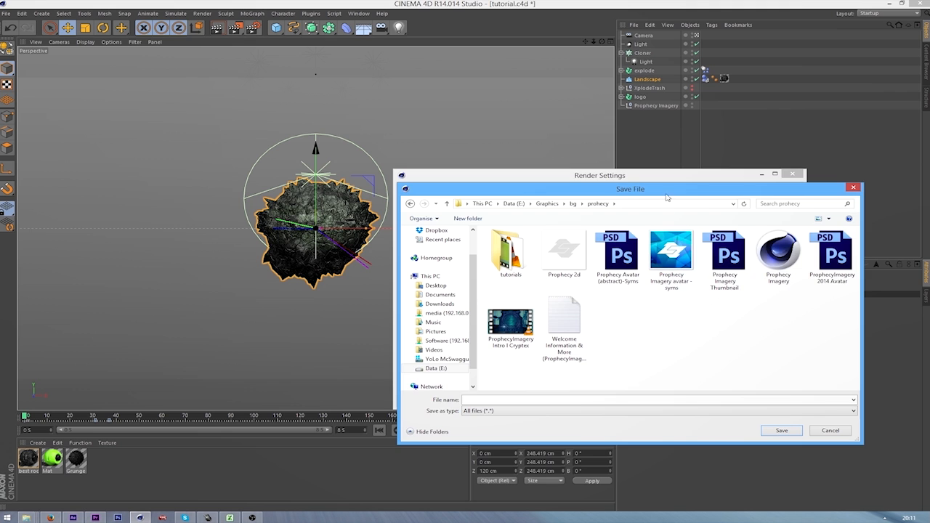
drag(669, 195, 667, 235)
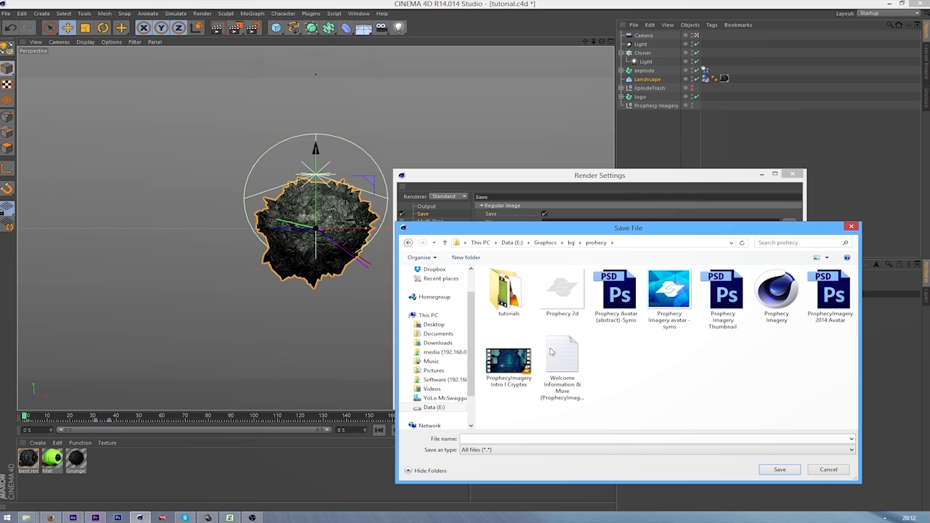
key(ctrl+shift+n)
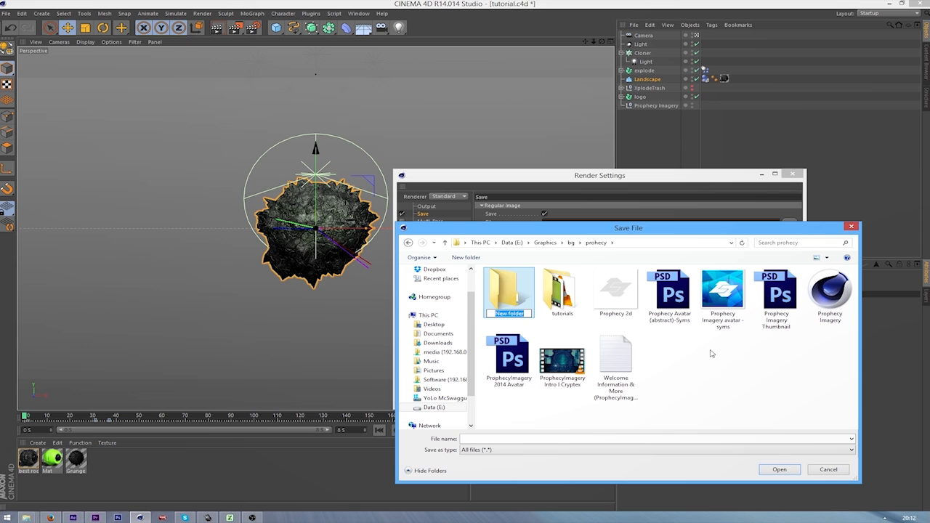
text(Tutorial Intro)
key(Return)
key(Return)
Name the render's output file "render" and save it in the Tutorial Intro folder.
click(566, 439)
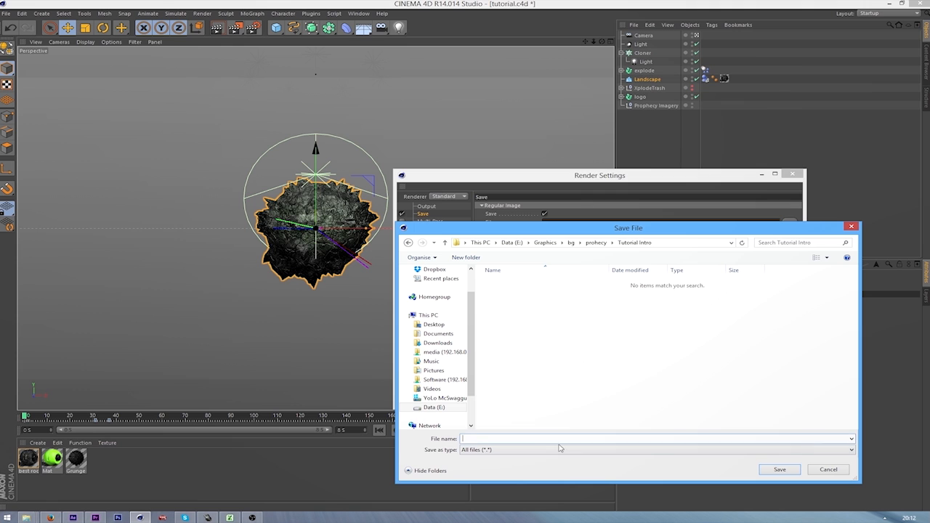
text(render)
click(779, 470)
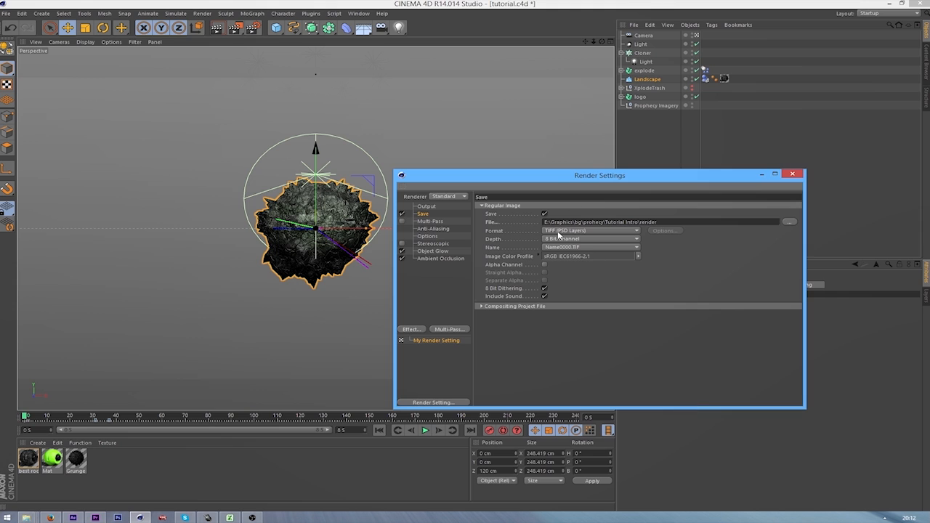
Keep the TIFF (PSD Layers) format, enable the alpha channel and set the depth to 16 Bit/Channel.
click(579, 231)
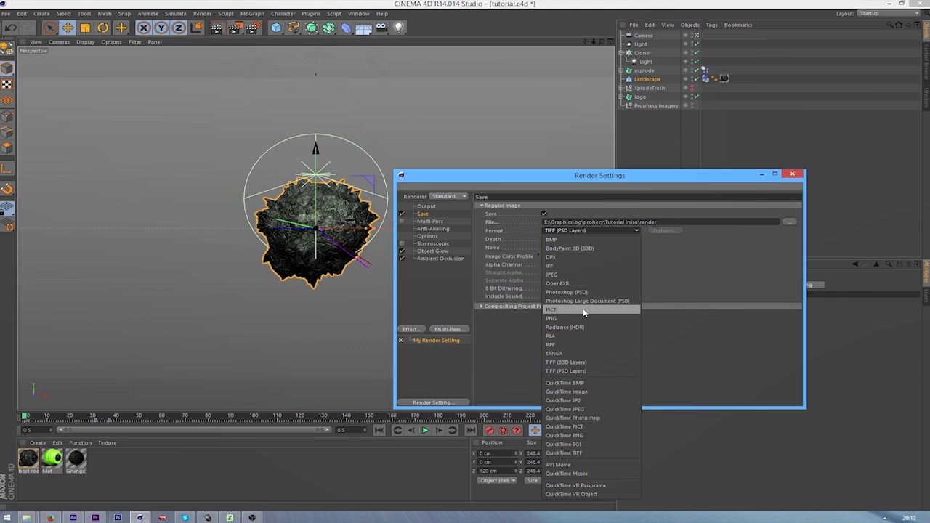
click(641, 285)
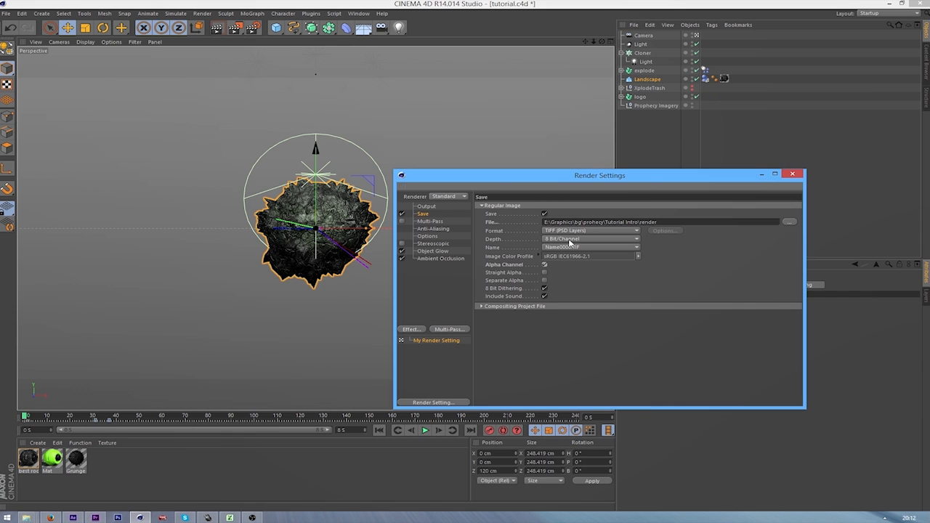
click(569, 240)
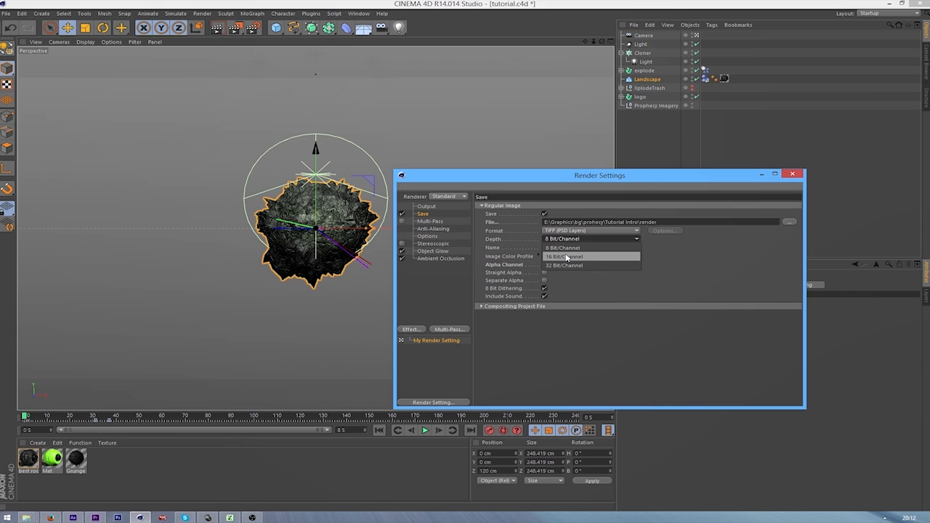
click(567, 257)
click(581, 231)
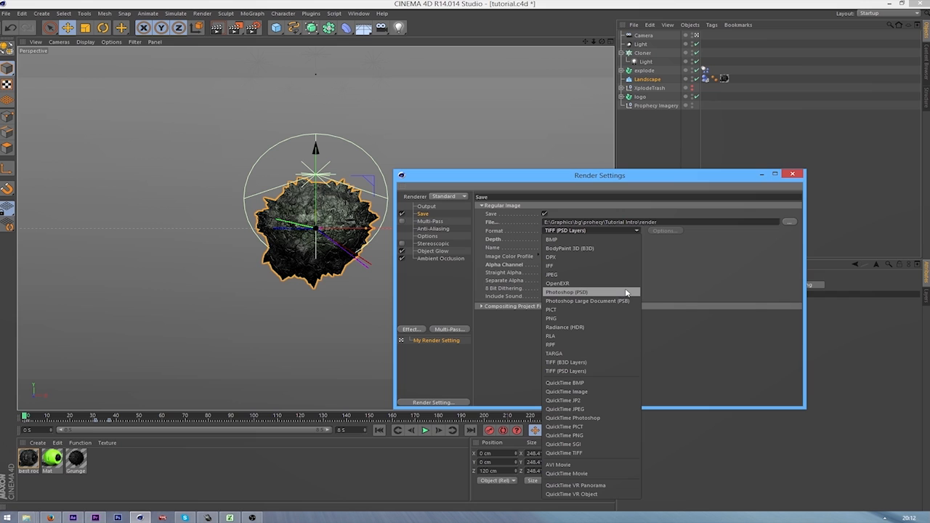
click(717, 296)
click(426, 206)
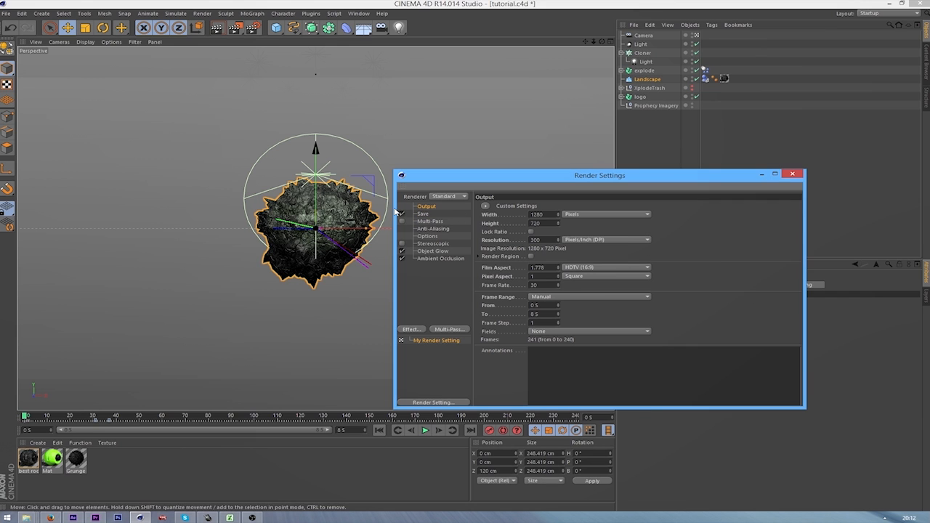
click(423, 214)
click(585, 232)
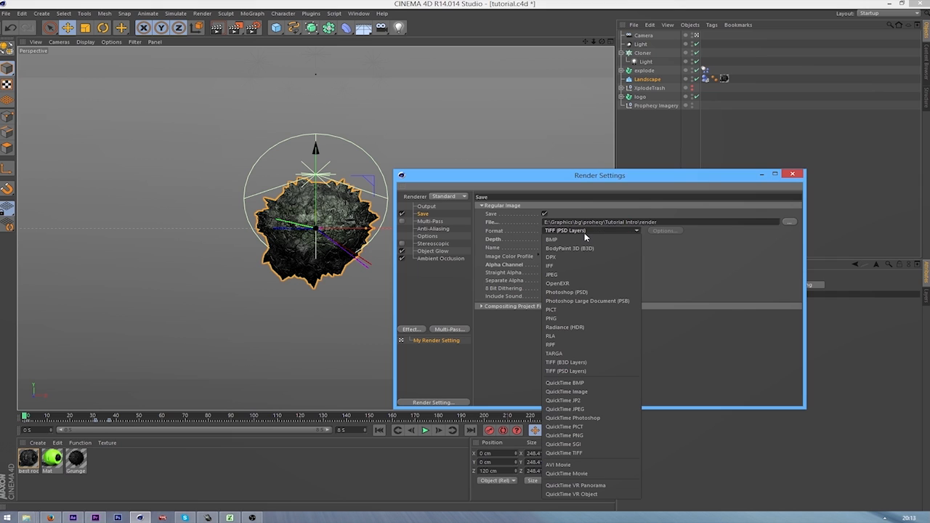
click(593, 232)
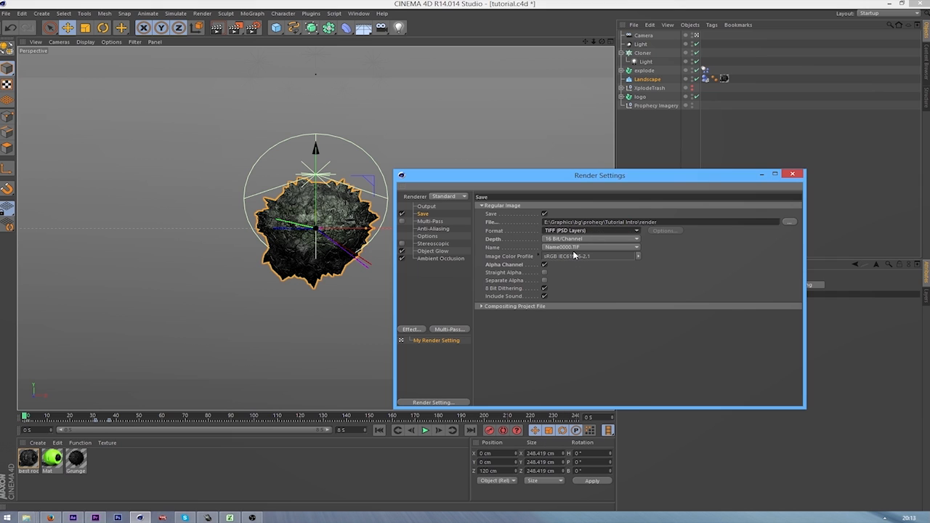